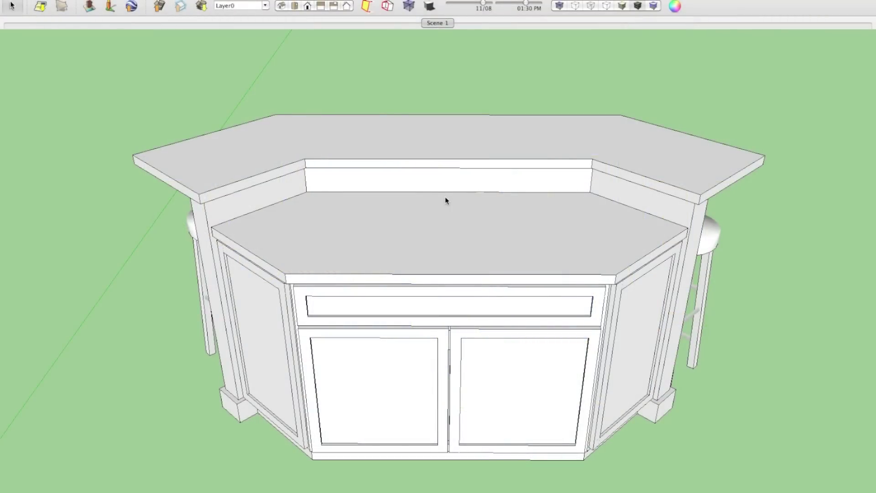
Step: Pick up the raised bar countertop with Move and set it back in place
mouse_move(512, 170)
middle_down()
mouse_move(447, 197)
mouse_move(507, 245)
middle_up()
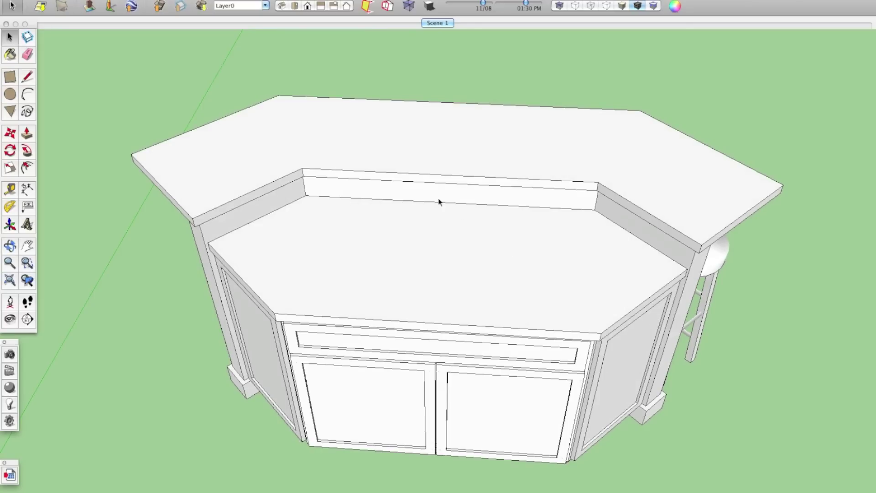
click(442, 158)
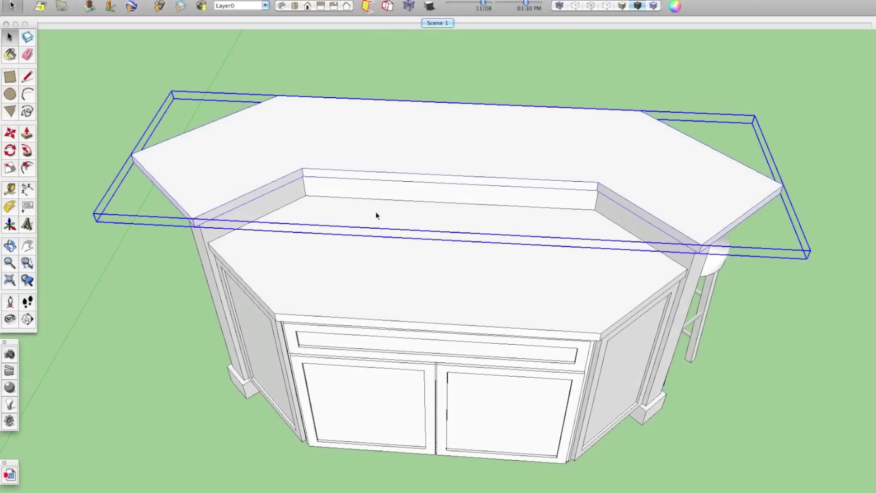
middle_drag(376, 215, 477, 254)
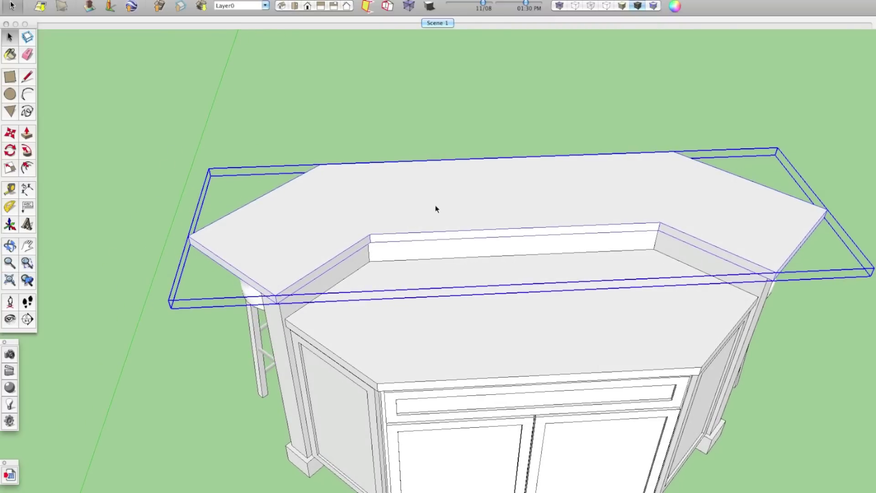
key(m)
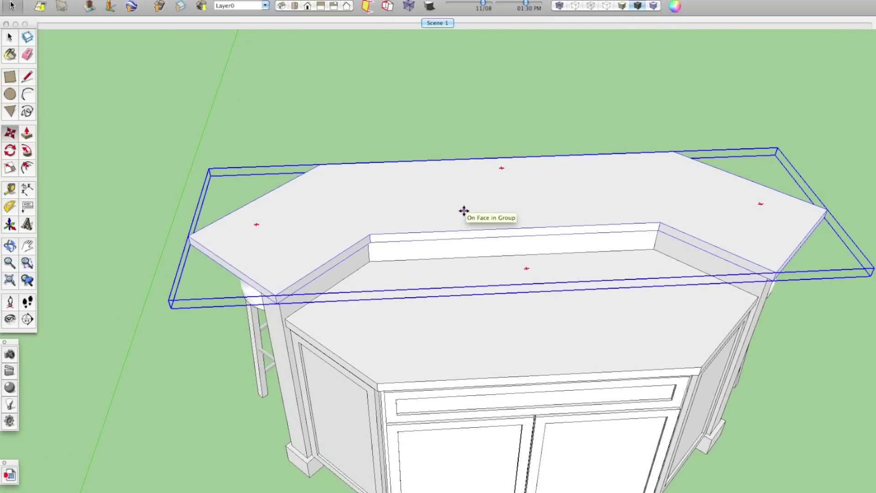
click(478, 212)
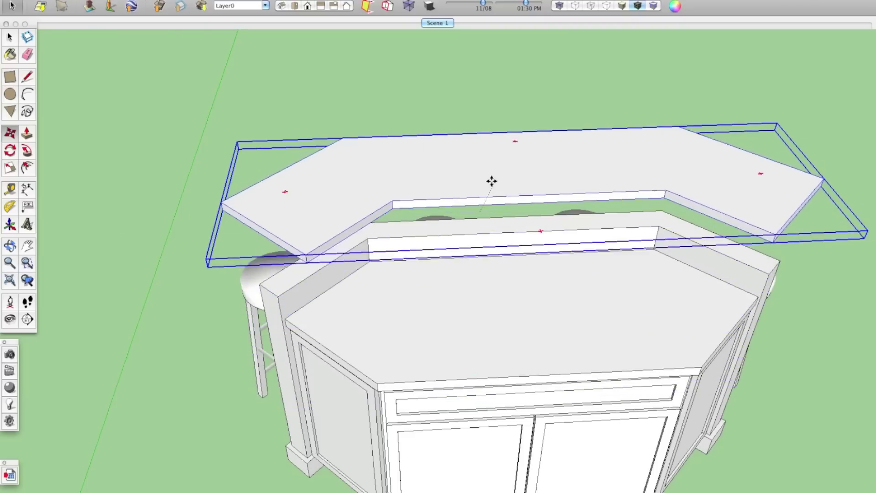
click(484, 188)
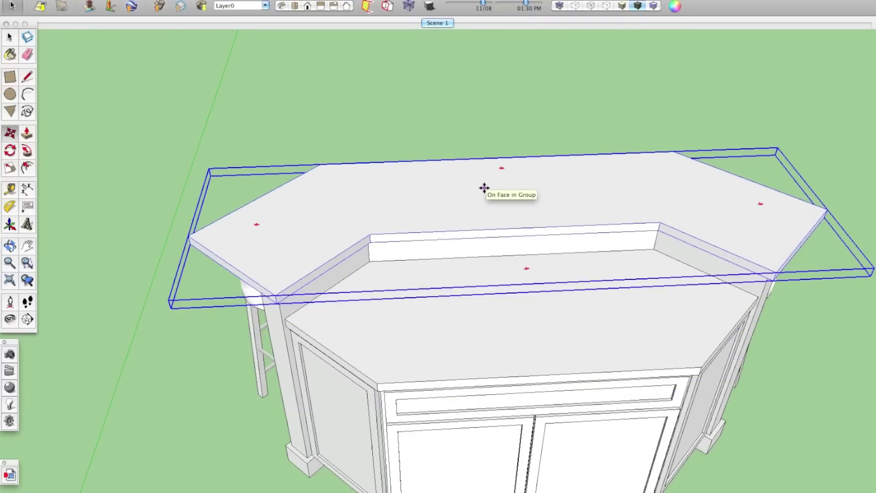
key(space)
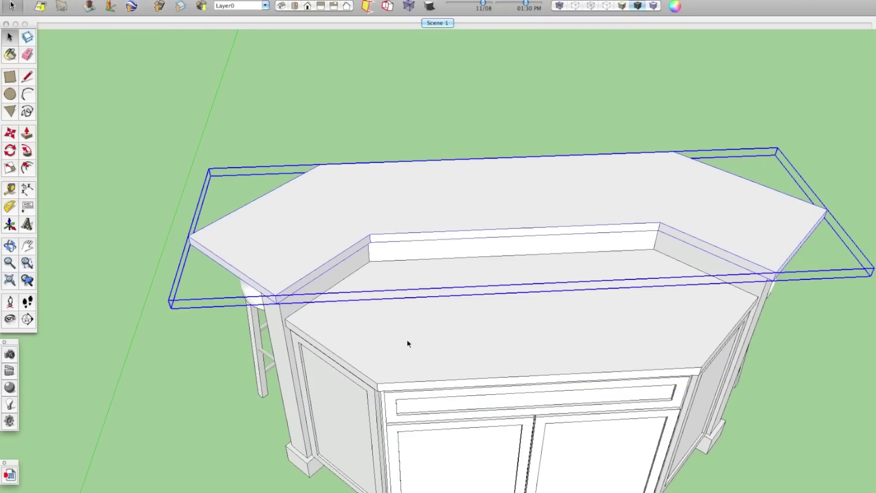
Step: Inspect the lower countertop, bar pillar, back panel, side panel and door section
click(407, 343)
right_click(364, 361)
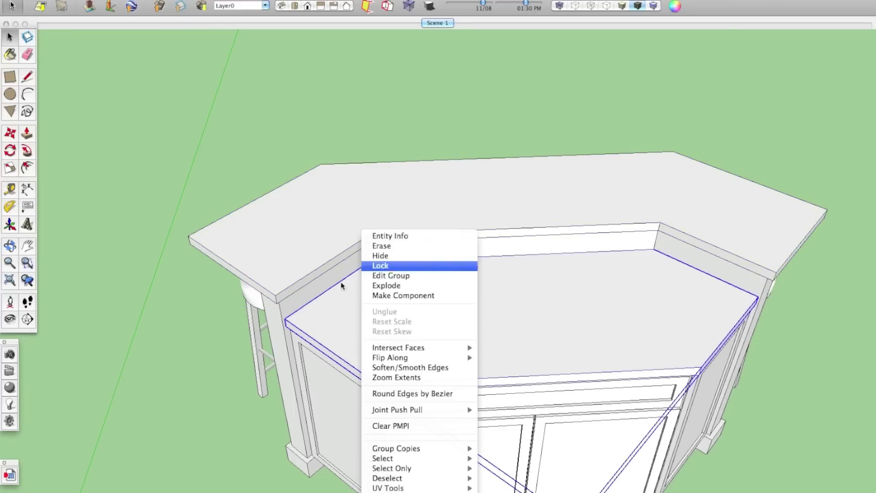
key(Escape)
middle_drag(332, 352, 324, 235)
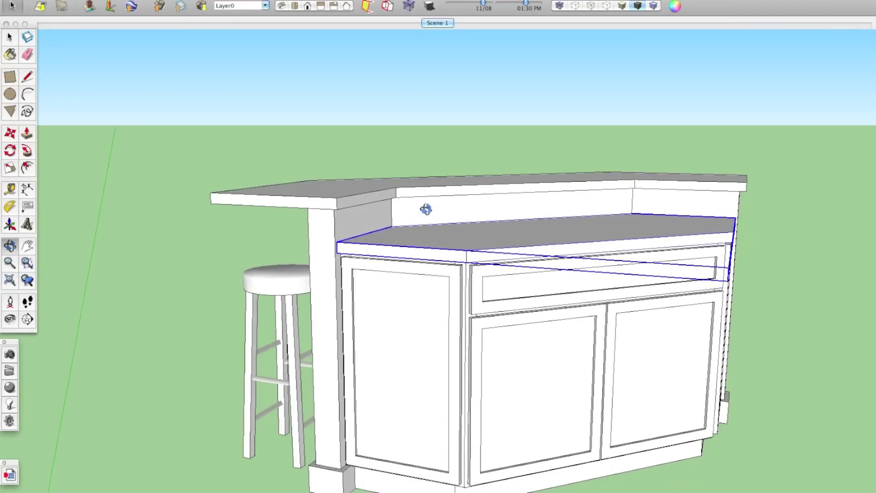
click(324, 236)
click(401, 387)
click(509, 379)
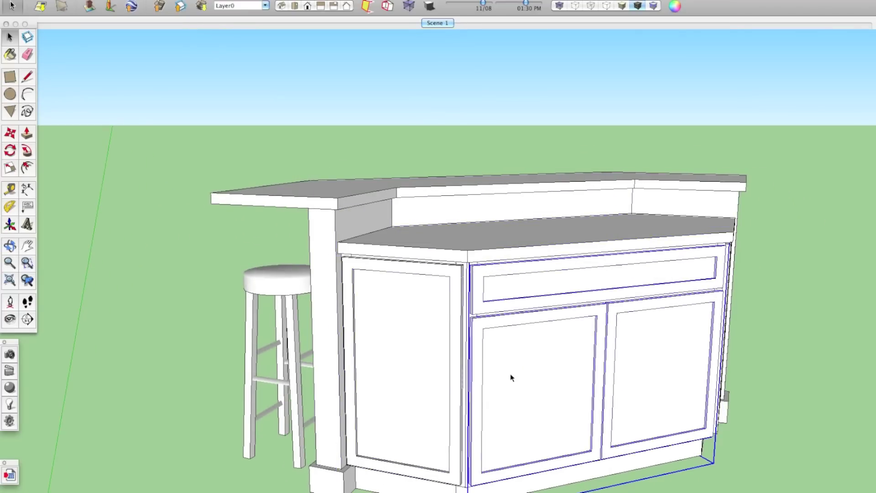
middle_drag(644, 283, 474, 415)
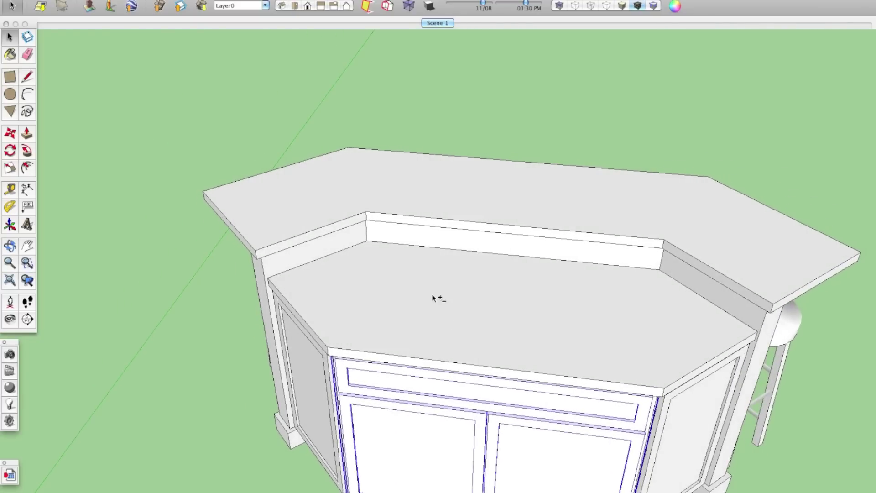
middle_drag(433, 297, 366, 349)
Step: Round one corner of the raised countertop with an arc and push away the square piece
double_click(306, 312)
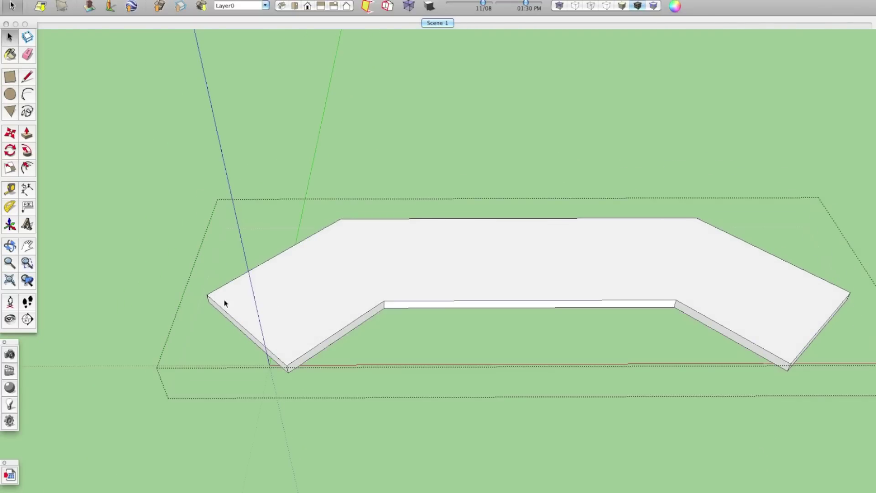
scroll(209, 299, up, 3)
scroll(228, 291, up, 3)
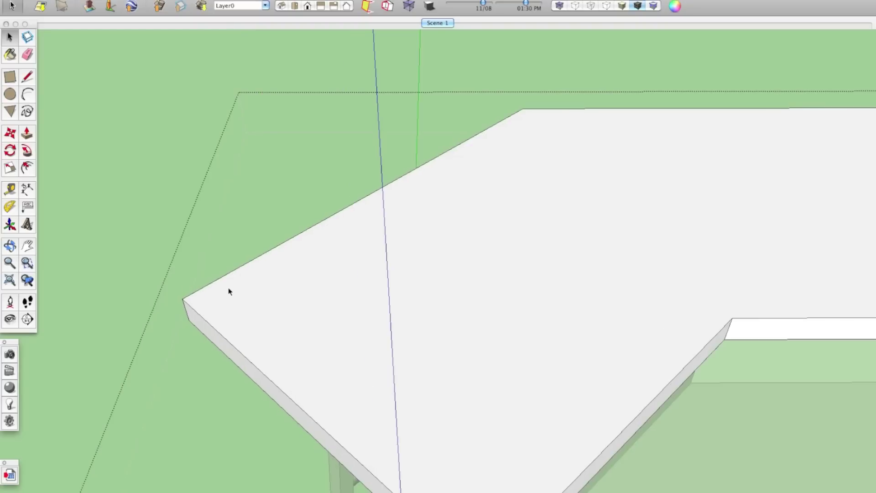
key(a)
click(224, 338)
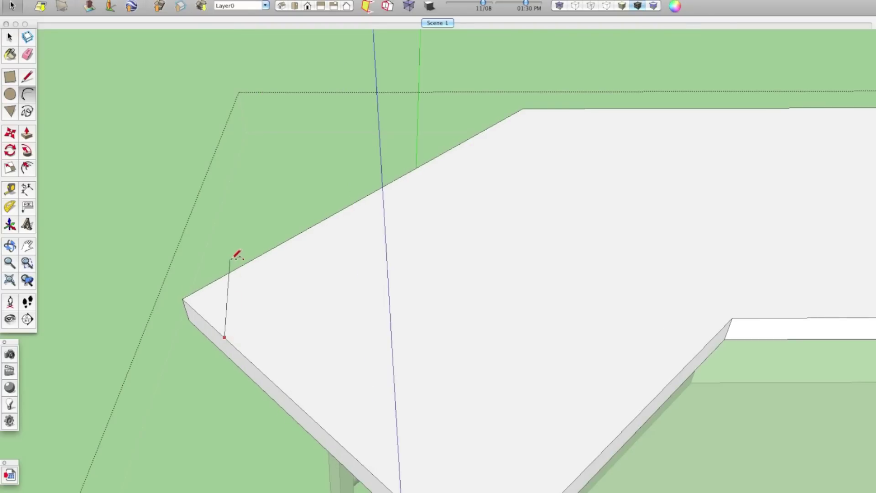
click(236, 269)
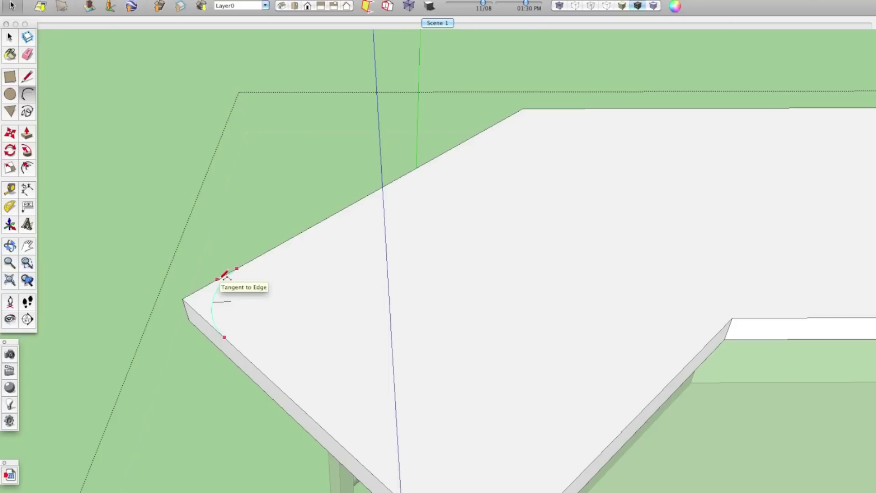
click(217, 311)
key(p)
click(201, 309)
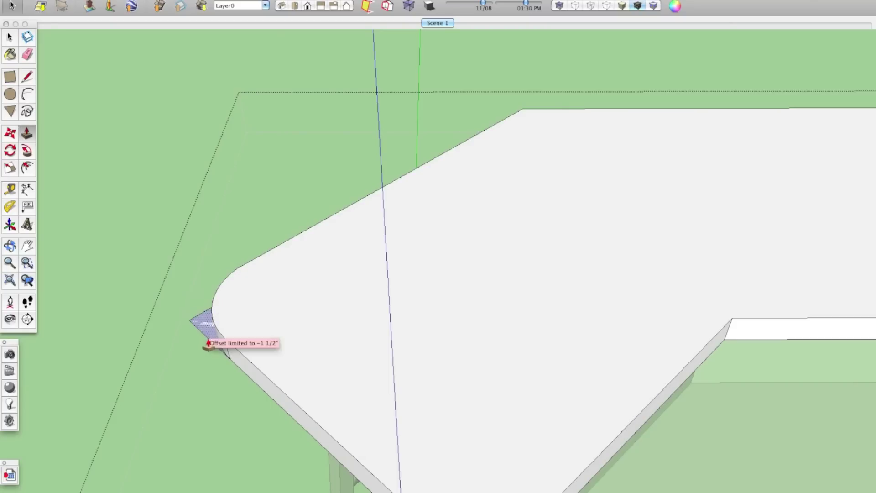
click(210, 348)
middle_drag(250, 262, 195, 303)
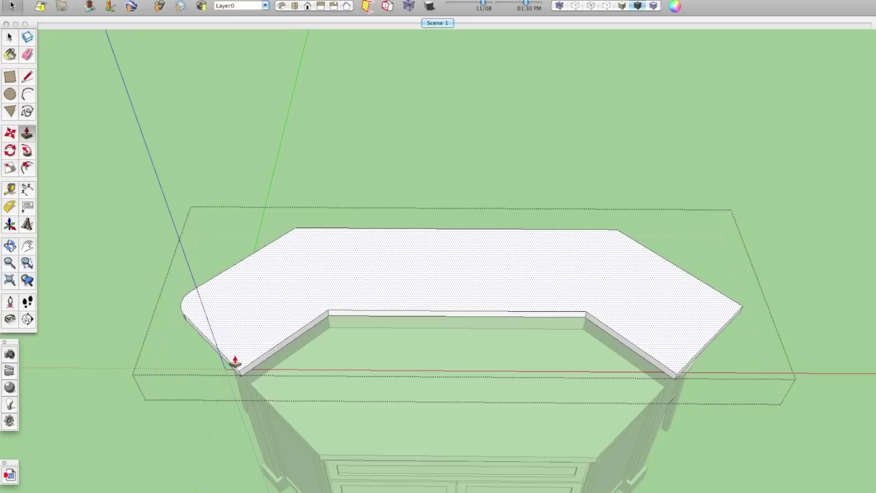
Step: Try rounding the front corner, then undo it and close the countertop edit
scroll(231, 362, up, 5)
key(a)
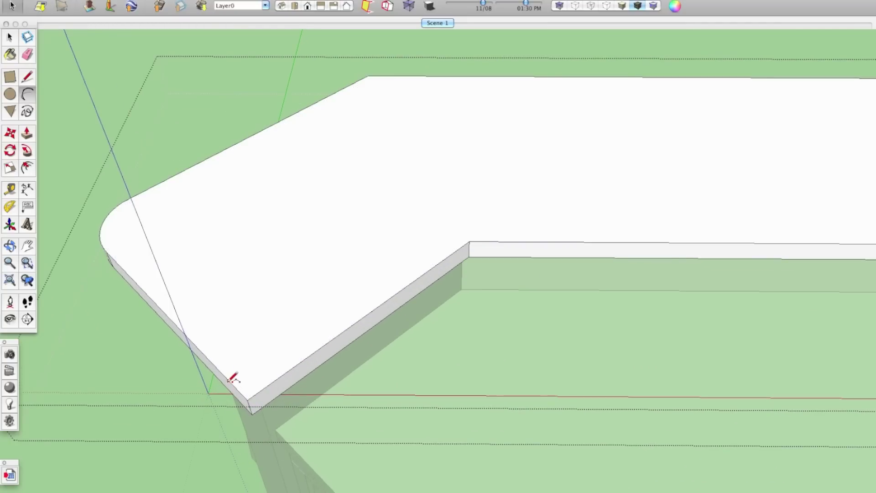
click(231, 383)
click(271, 383)
click(250, 391)
key(p)
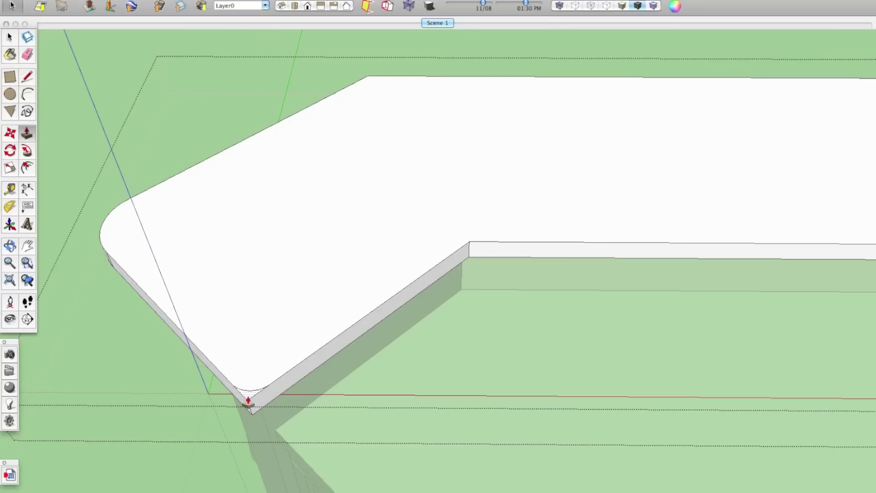
double_click(250, 405)
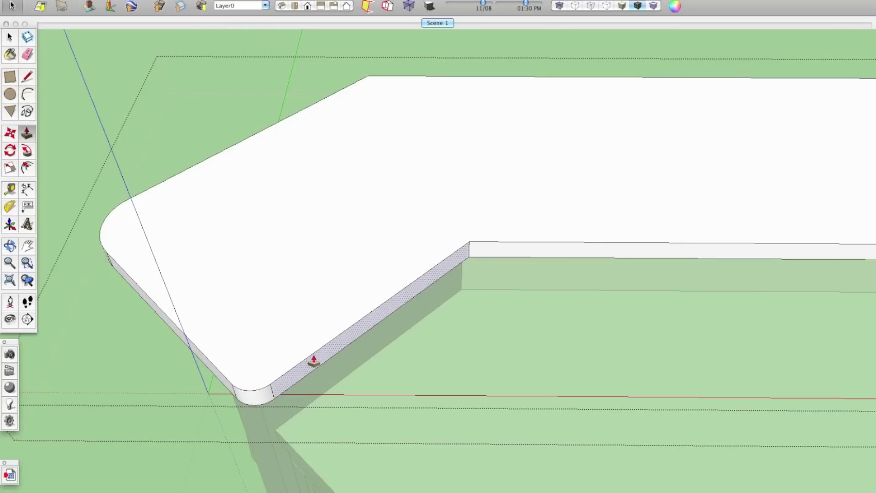
scroll(314, 362, down, 3)
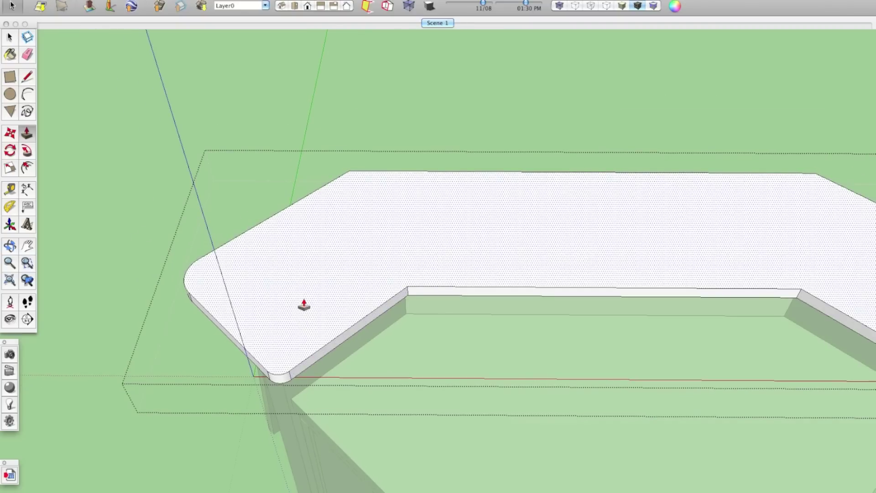
key(super+z)
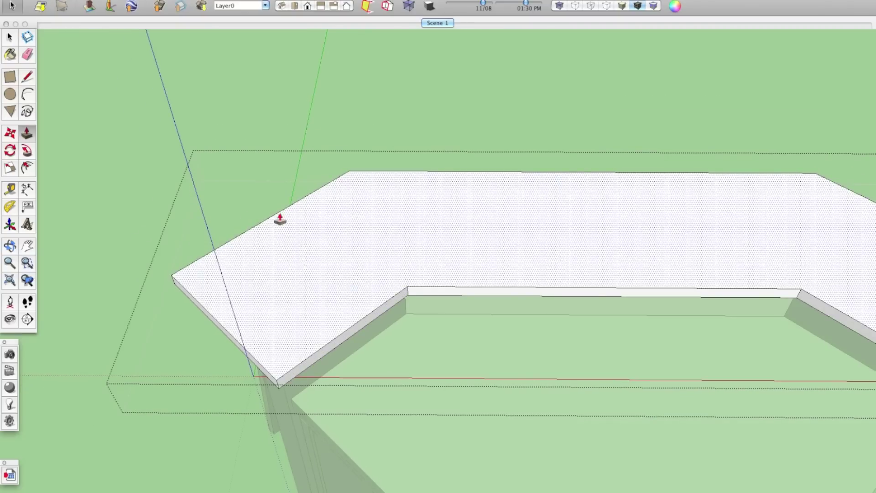
key(space)
click(160, 117)
scroll(181, 137, down, 5)
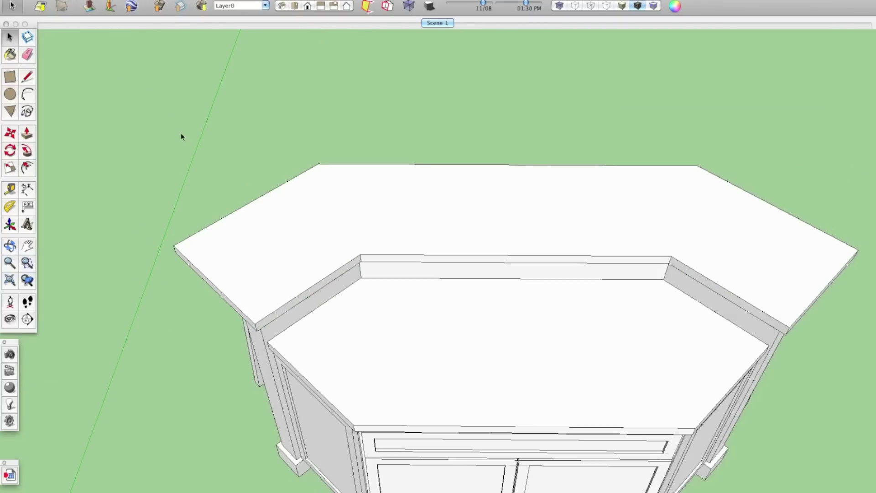
Step: Draw a box on the ground beside the island and make it a group
middle_drag(146, 152, 69, 157)
click(10, 77)
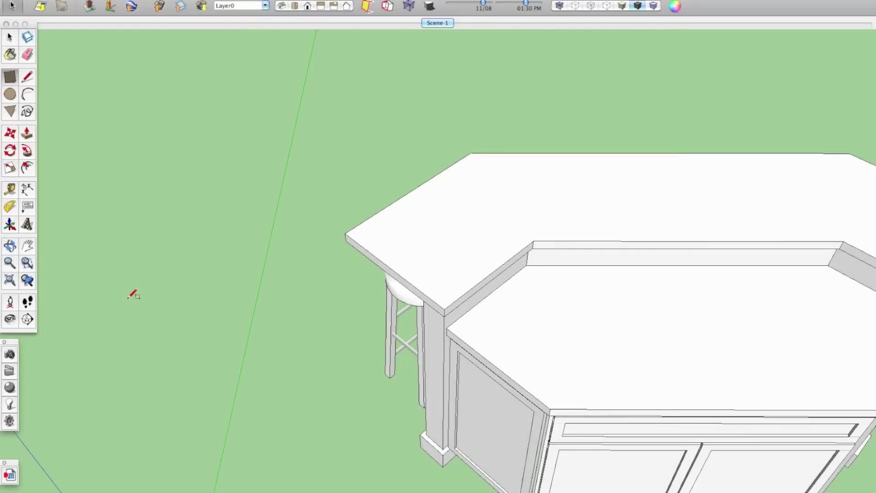
click(123, 351)
click(193, 307)
key(p)
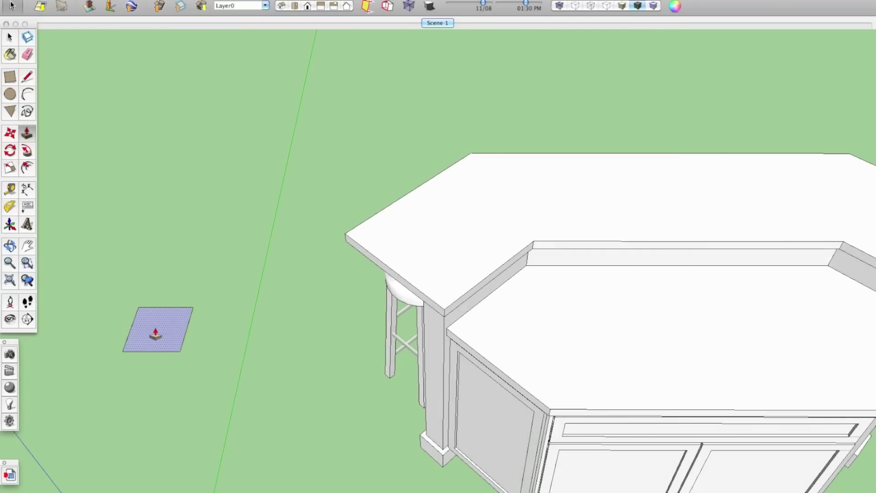
click(157, 337)
click(152, 252)
key(space)
triple_click(152, 304)
right_click(153, 302)
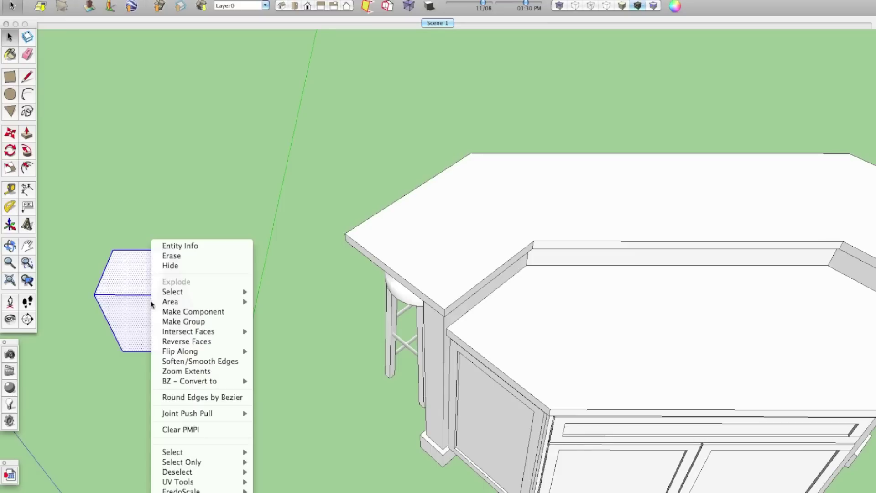
click(172, 321)
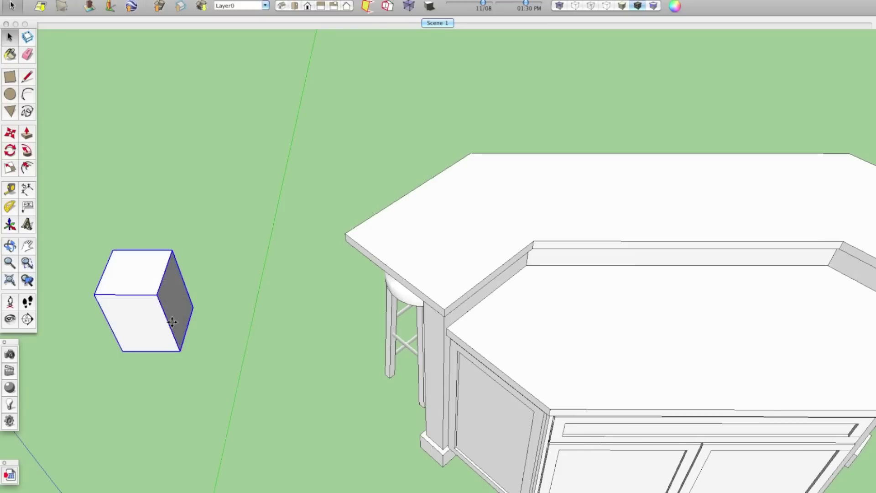
Step: Copy the box group to the right, stretch the left one taller, then undo both
key(m)
click(174, 351)
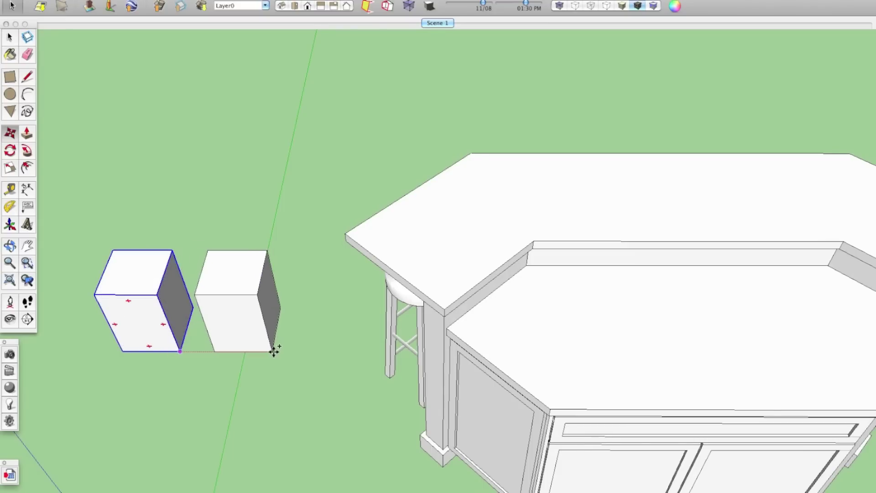
click(273, 351)
key(space)
double_click(131, 296)
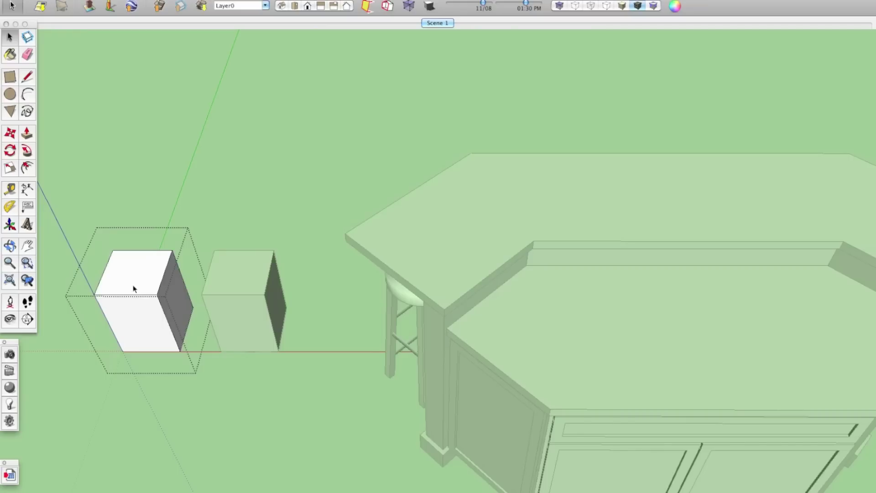
key(p)
drag(137, 288, 119, 185)
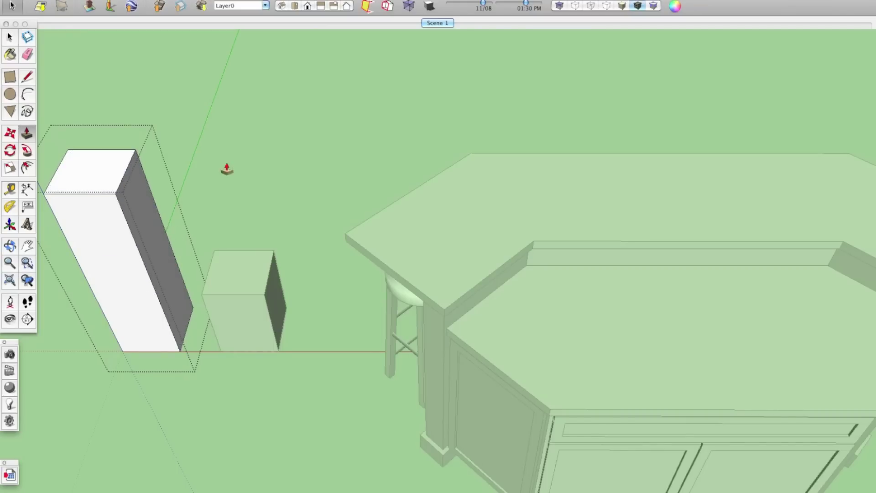
key(space)
click(266, 147)
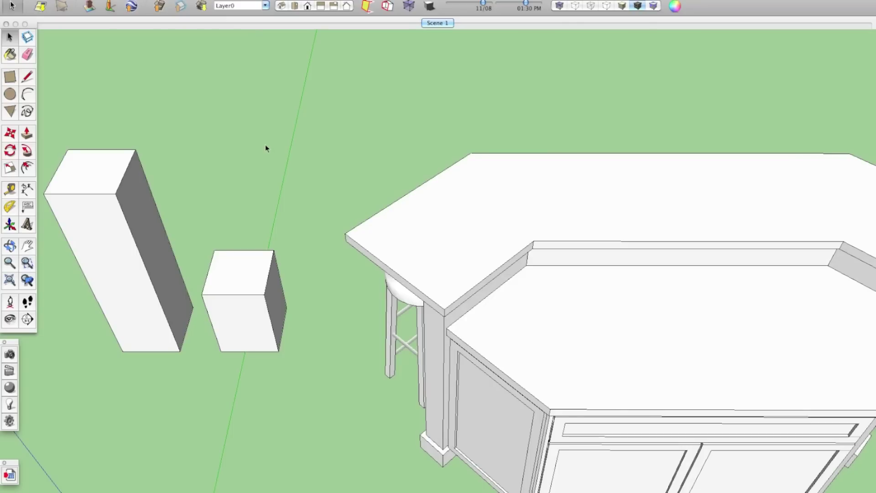
key(super+z)
key(super+z)
key(super+z)
key(super+z)
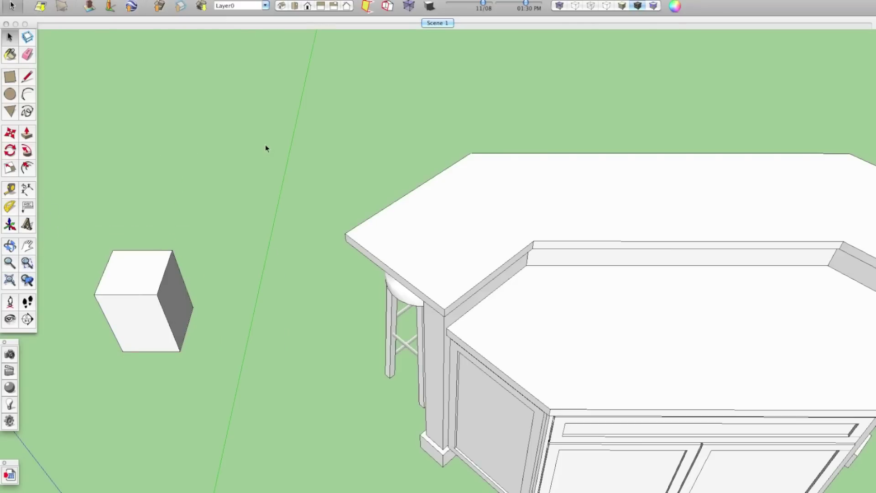
Step: Turn the whole box into a component named 'Cube'
triple_click(127, 288)
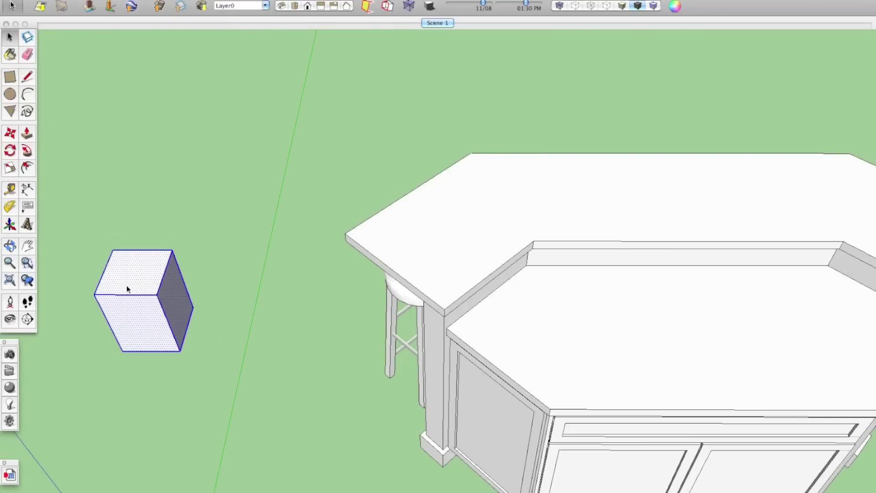
right_click(127, 289)
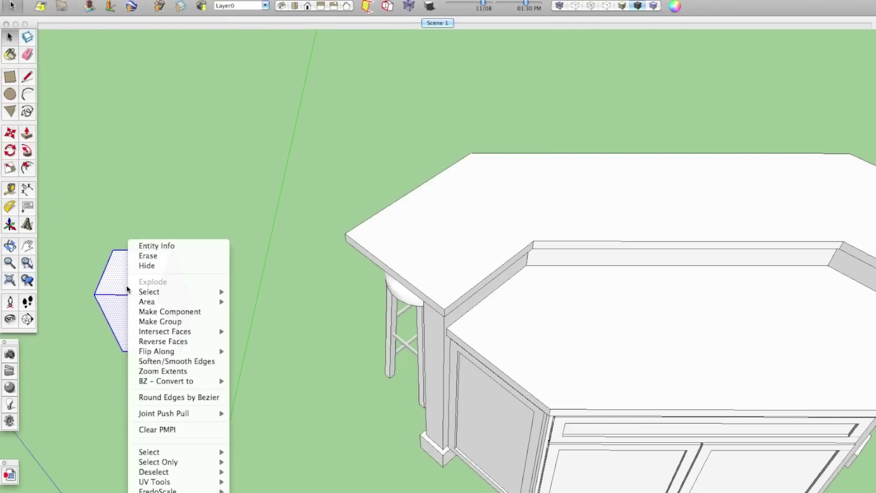
click(186, 315)
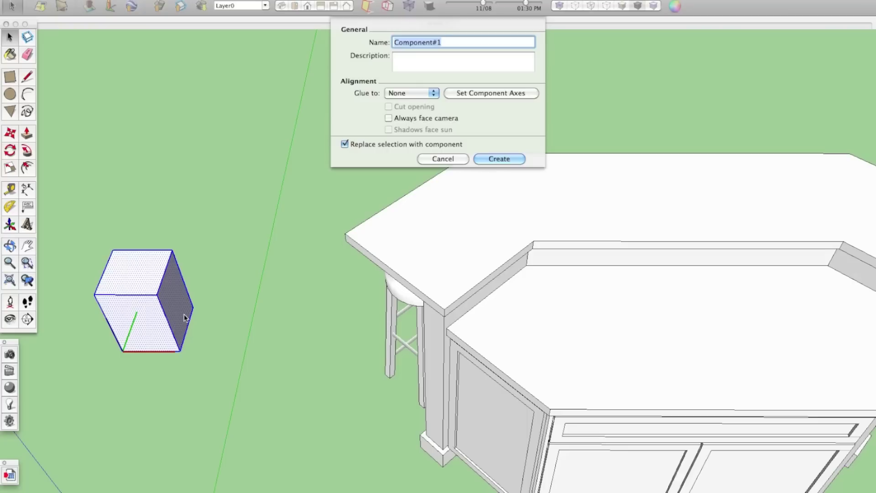
text(Cube)
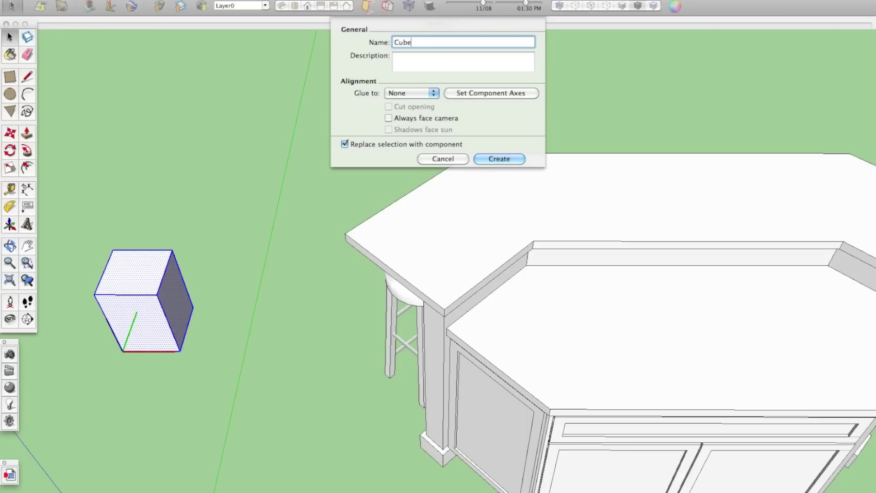
key(Return)
Step: Move a copy of the Cube component to its right
key(q)
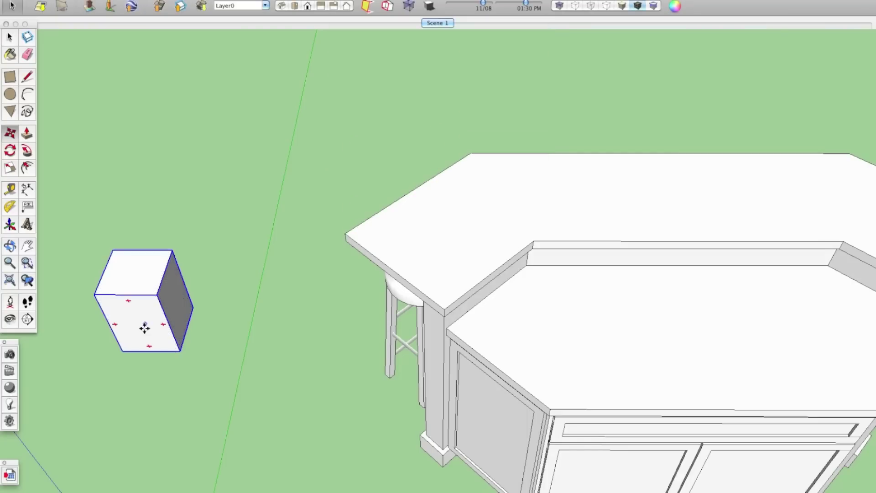
right_click(127, 353)
key(Escape)
alt+drag(122, 348, 225, 347)
key(space)
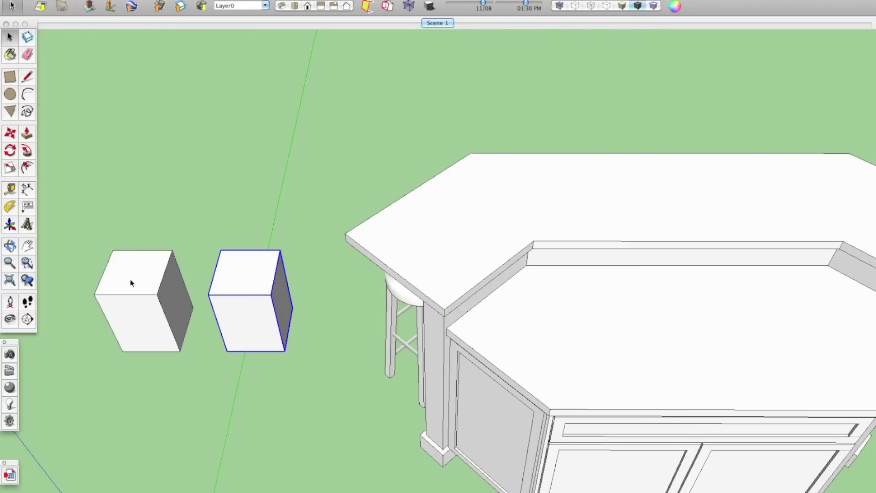
Step: Inside the left Cube, pull the top up, then offset and extrude a tall column
double_click(127, 273)
key(p)
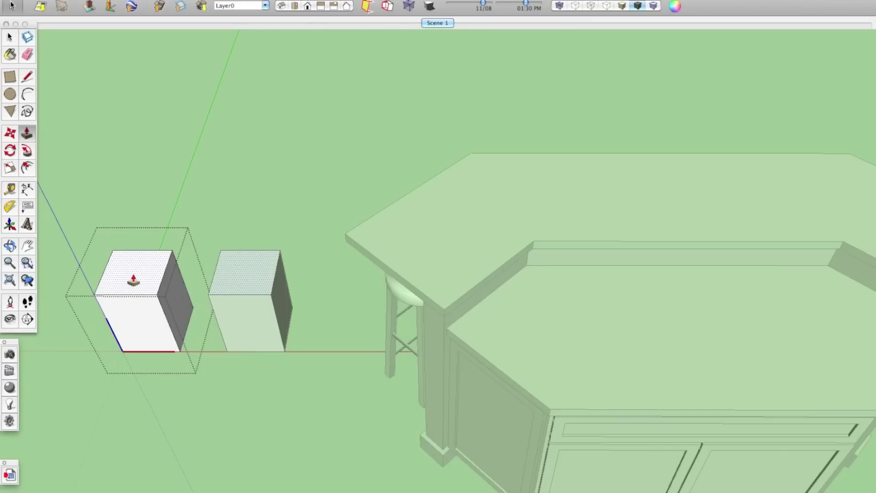
drag(133, 279, 131, 240)
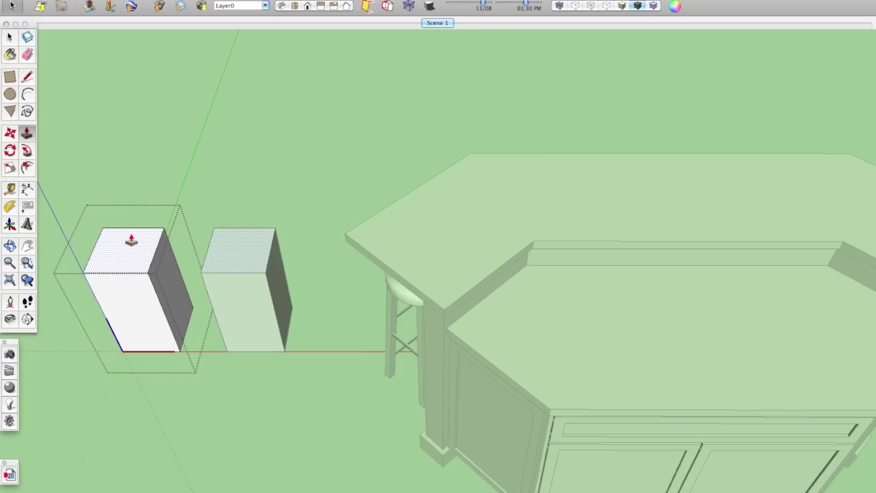
key(f)
click(114, 241)
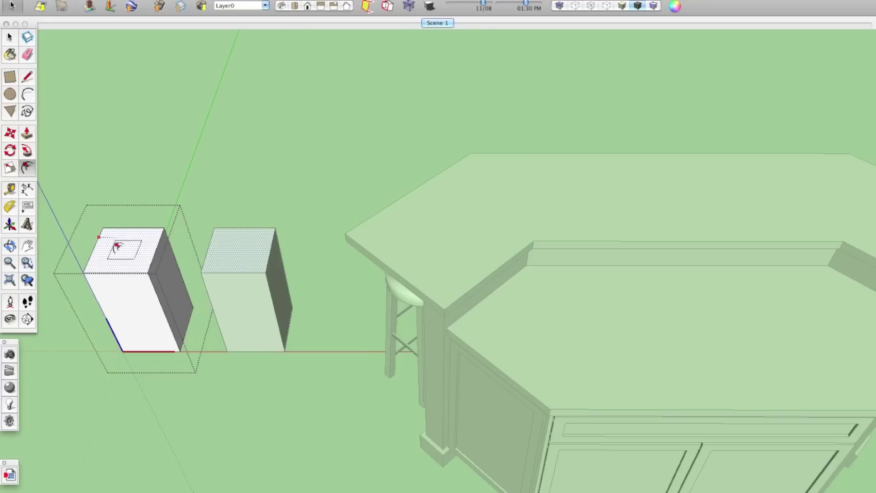
click(125, 248)
key(p)
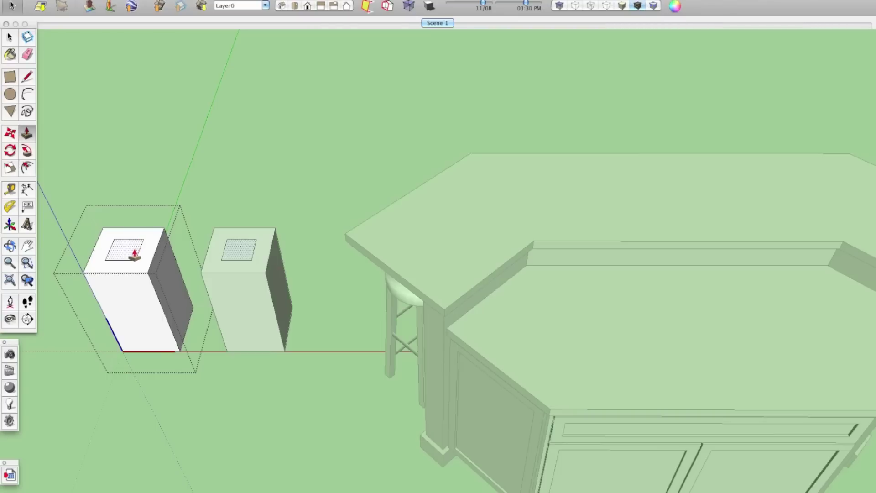
drag(125, 248, 118, 137)
click(117, 137)
key(space)
Step: Pull the column's front face out to widen it, then close the component edit
click(235, 240)
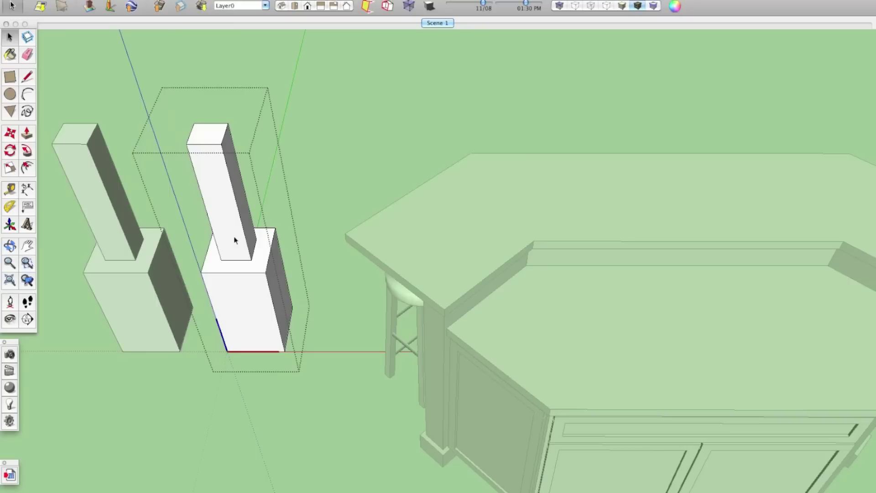
key(p)
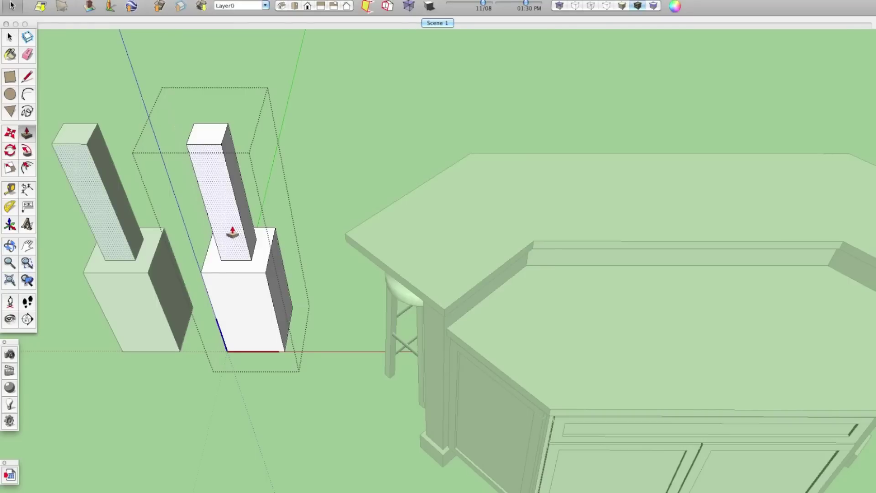
drag(231, 235, 181, 245)
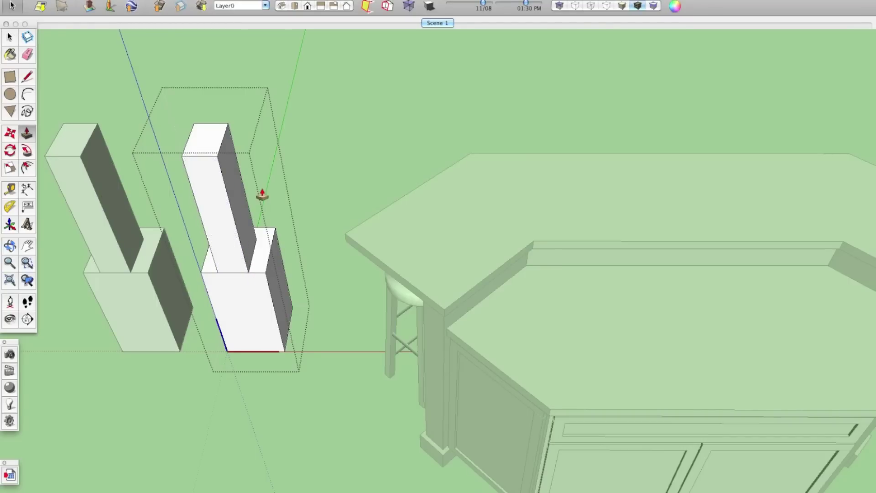
middle_drag(260, 194, 290, 202)
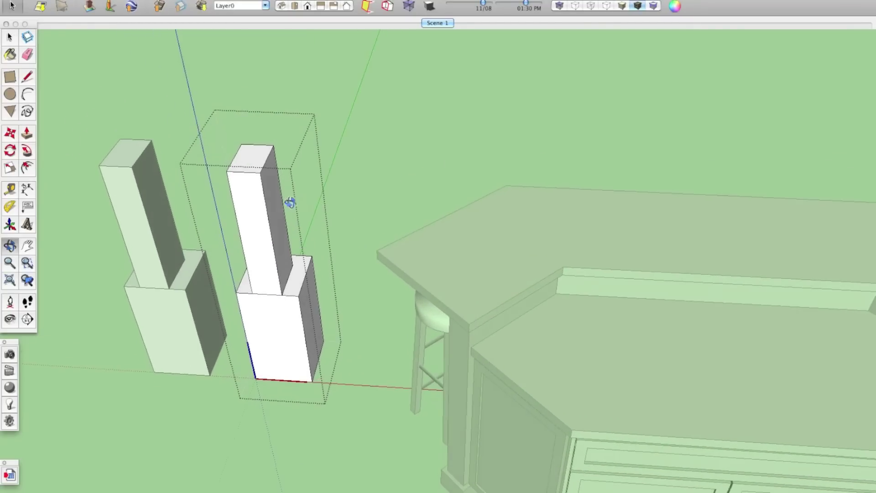
click(324, 195)
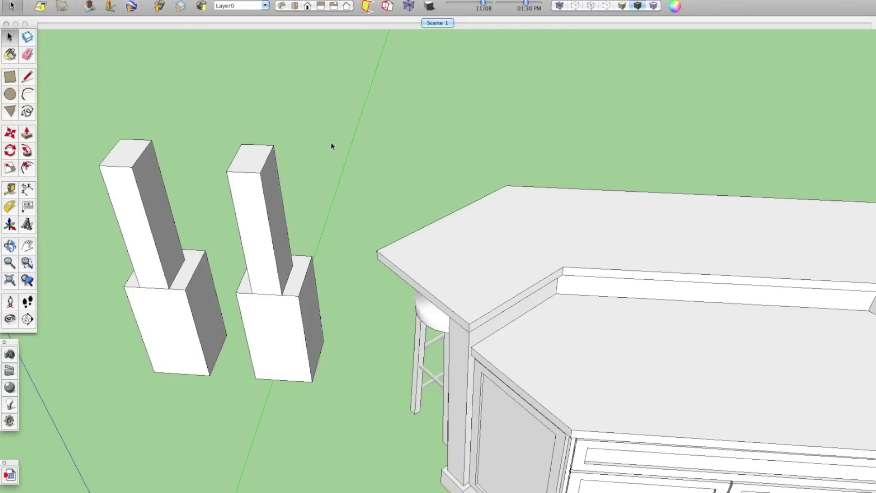
Step: Delete both Cube column copies
click(189, 315)
key(Delete)
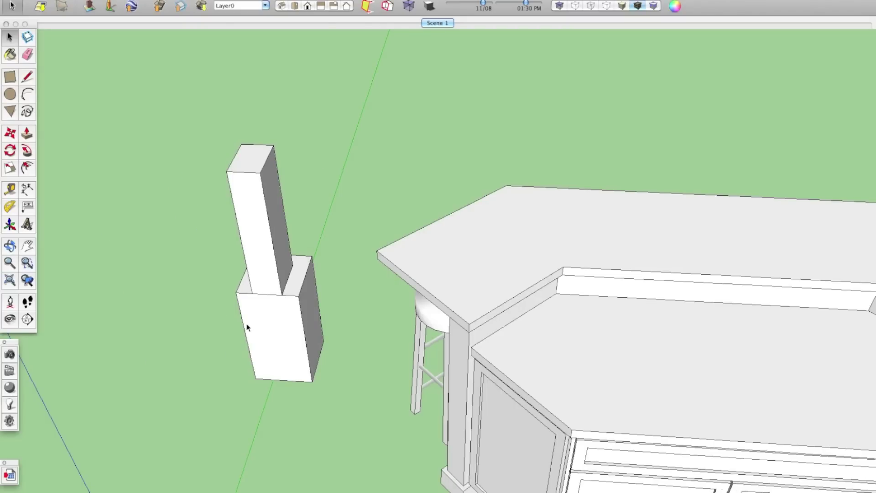
click(264, 337)
key(Delete)
Step: Draw a line between the countertop's front and back edge midpoints and push away its right half
middle_drag(271, 346, 301, 346)
double_click(408, 276)
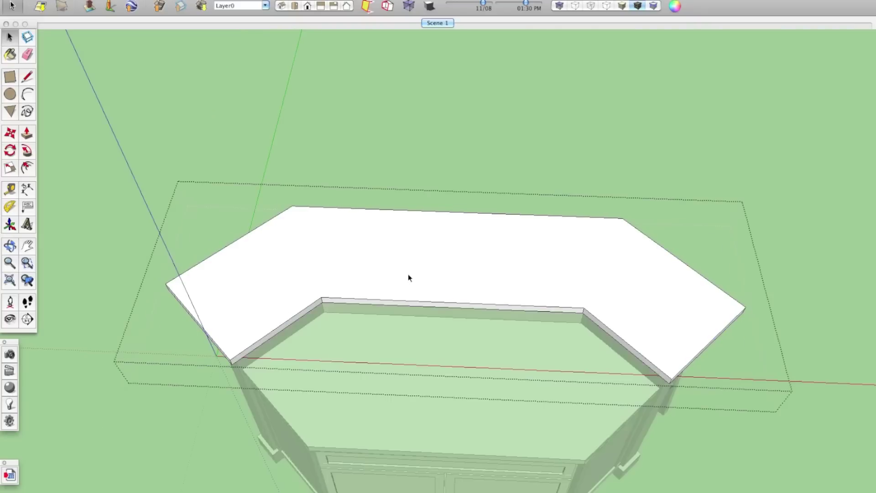
key(l)
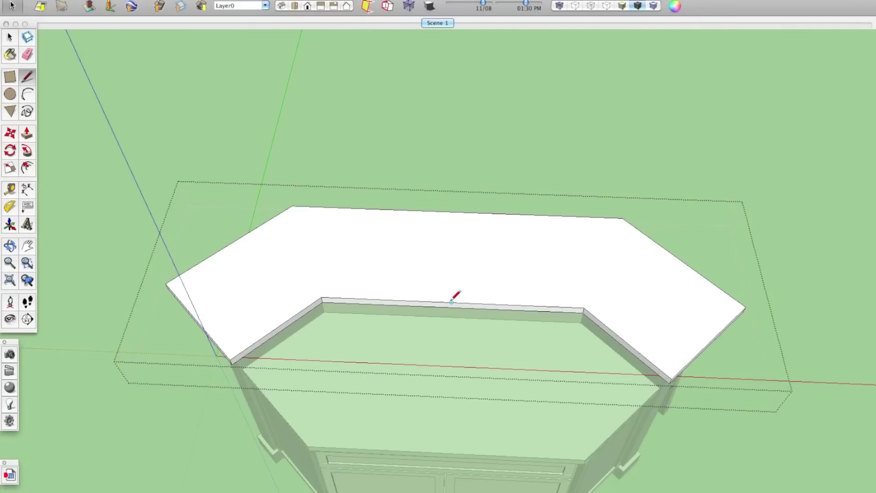
click(452, 302)
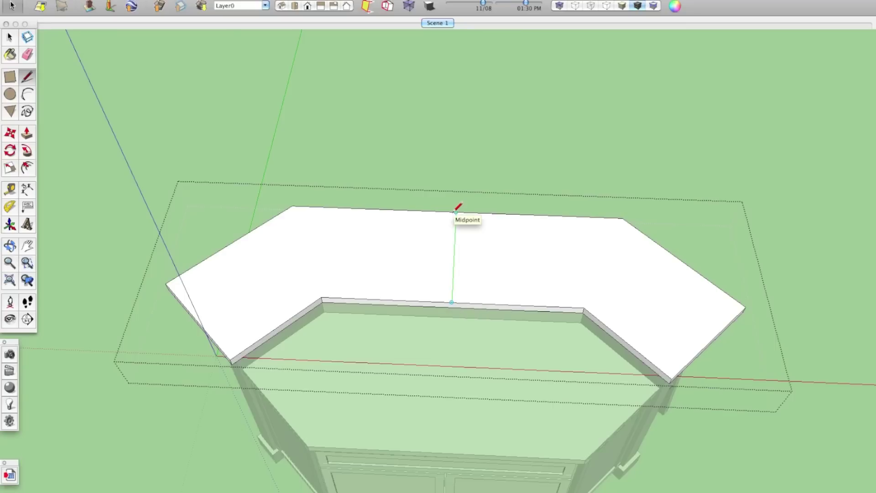
click(455, 212)
key(p)
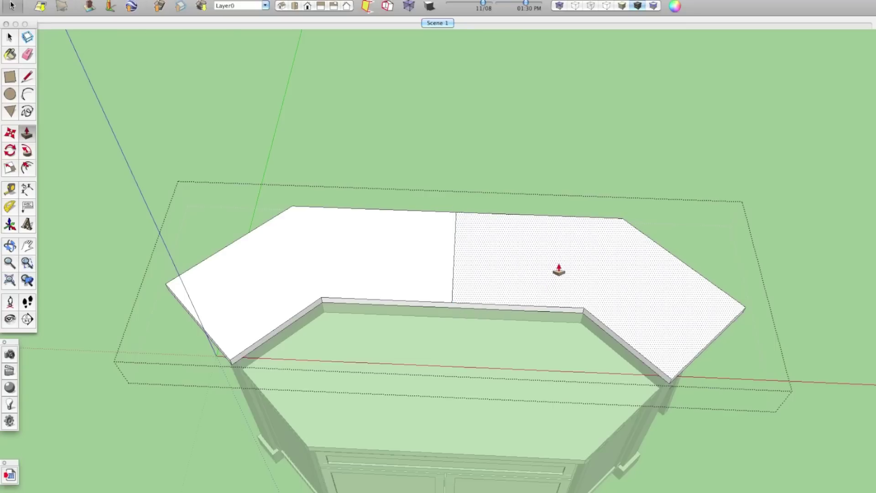
drag(559, 270, 536, 251)
middle_drag(560, 297, 529, 196)
key(space)
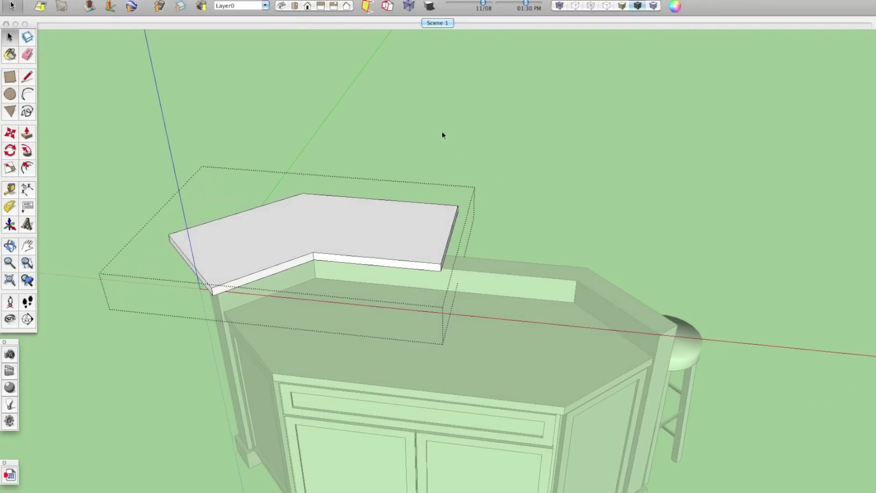
click(442, 135)
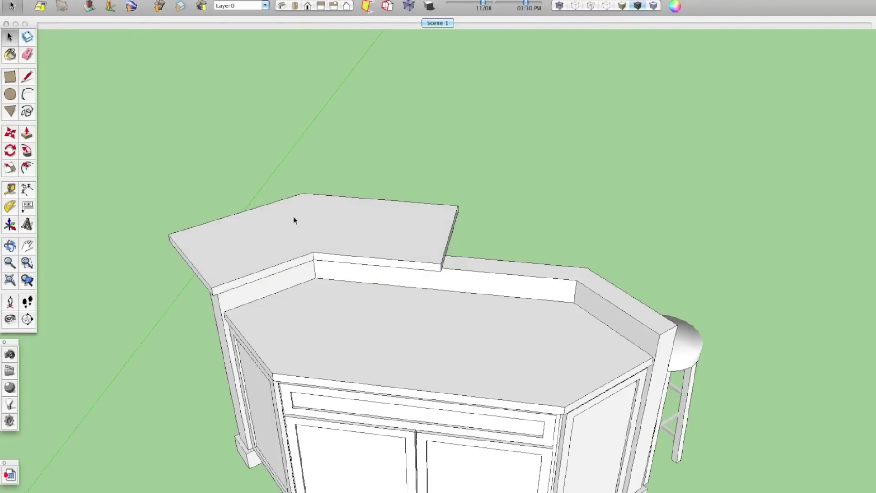
Step: Turn the raised countertop half into a component
right_click(279, 216)
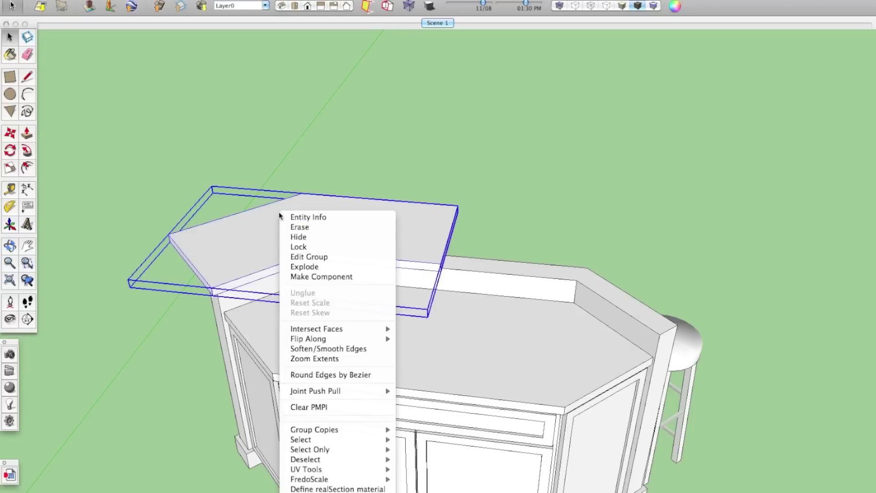
click(319, 277)
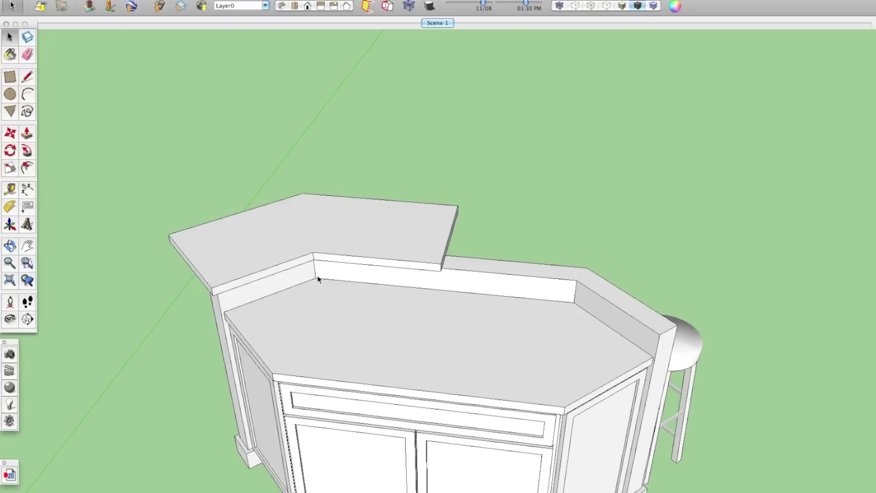
click(294, 253)
middle_drag(299, 229, 347, 273)
Step: Move a copy of the countertop half to the right
key(m)
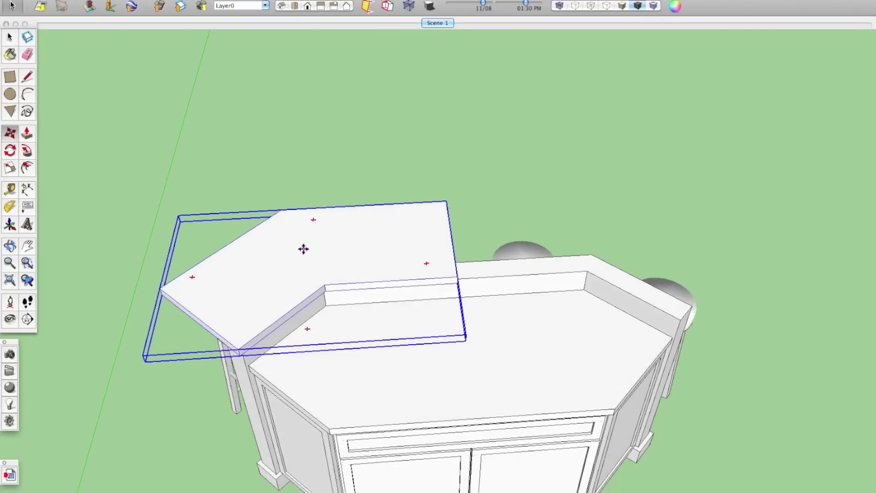
click(280, 249)
key(alt)
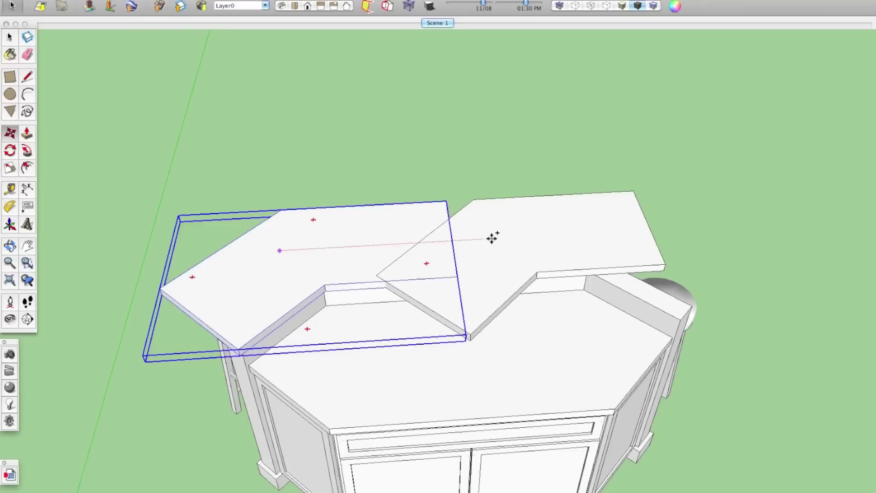
click(583, 234)
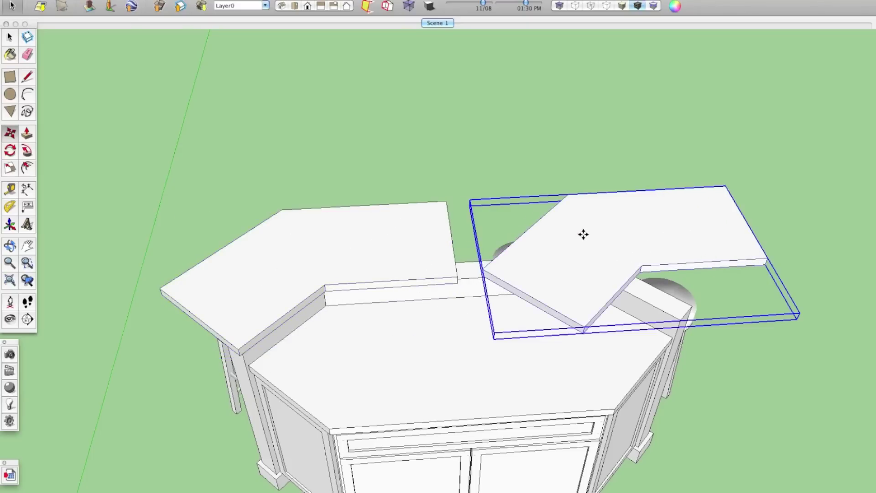
Step: Flip the copy along the component's red axis
right_click(628, 213)
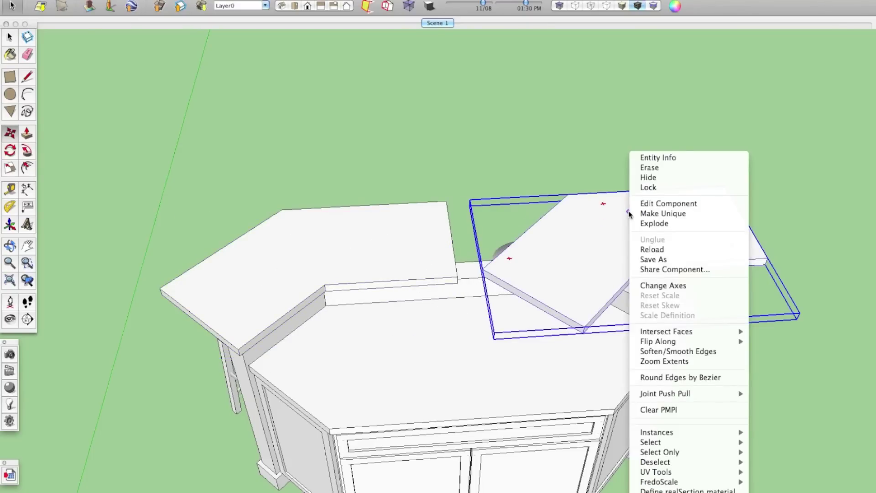
mouse_move(664, 345)
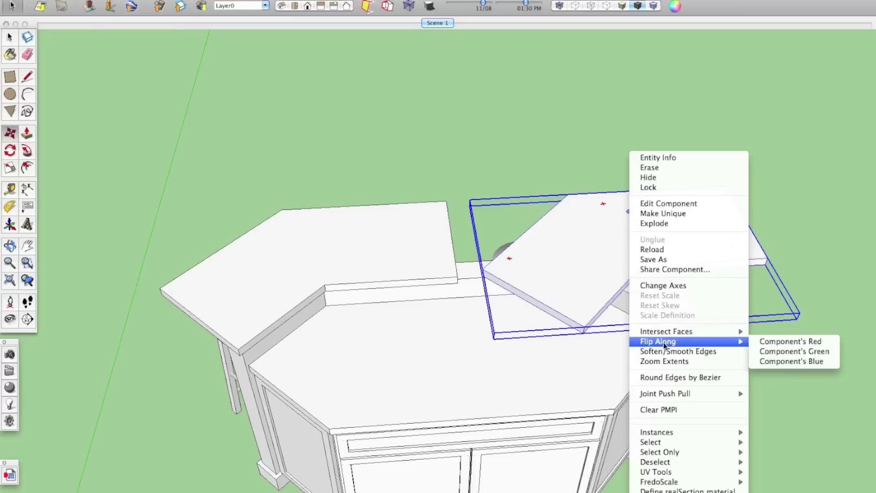
click(775, 343)
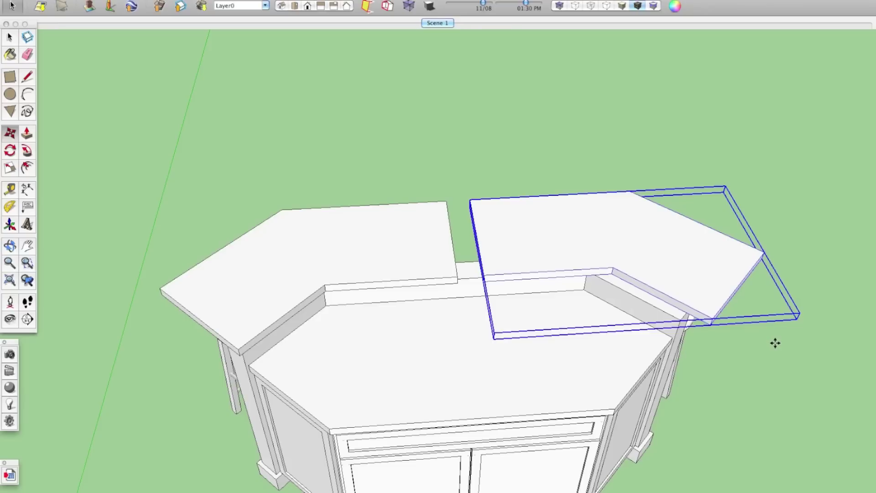
Step: Slide the mirrored half left until it snaps onto the original's end
middle_drag(775, 342, 621, 203)
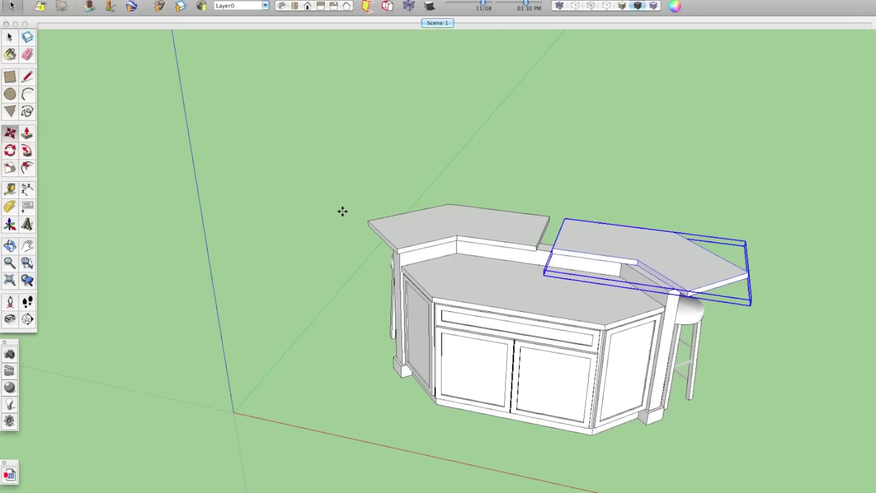
middle_drag(342, 211, 454, 267)
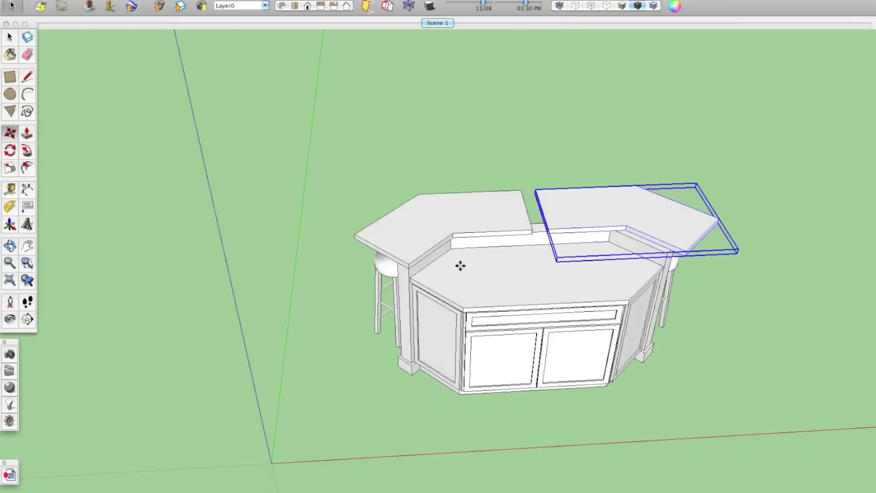
scroll(600, 182, up, 5)
scroll(600, 182, up, 1)
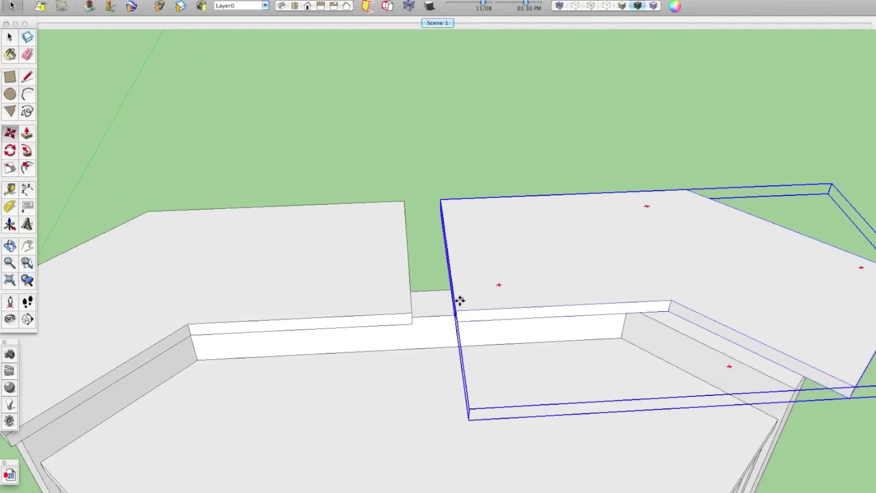
drag(462, 310, 409, 310)
middle_drag(598, 281, 650, 289)
Step: Inside the countertop component, draw an arc across the outer corner
key(space)
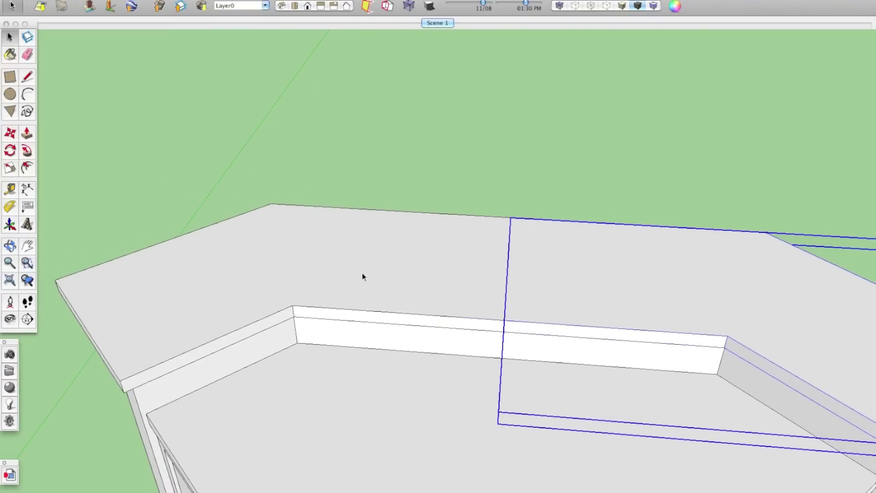
double_click(244, 269)
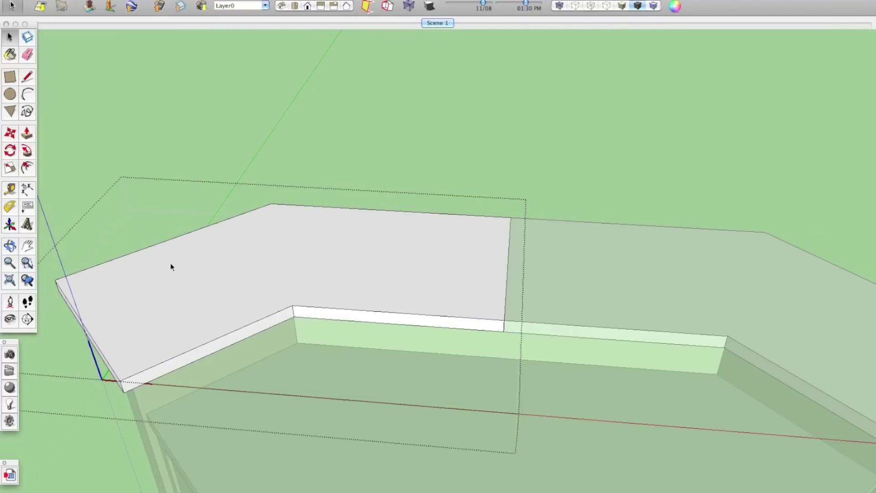
key(a)
mouse_move(162, 264)
shift+middle_down()
mouse_move(157, 276)
mouse_move(273, 287)
mouse_move(219, 323)
shift+middle_up()
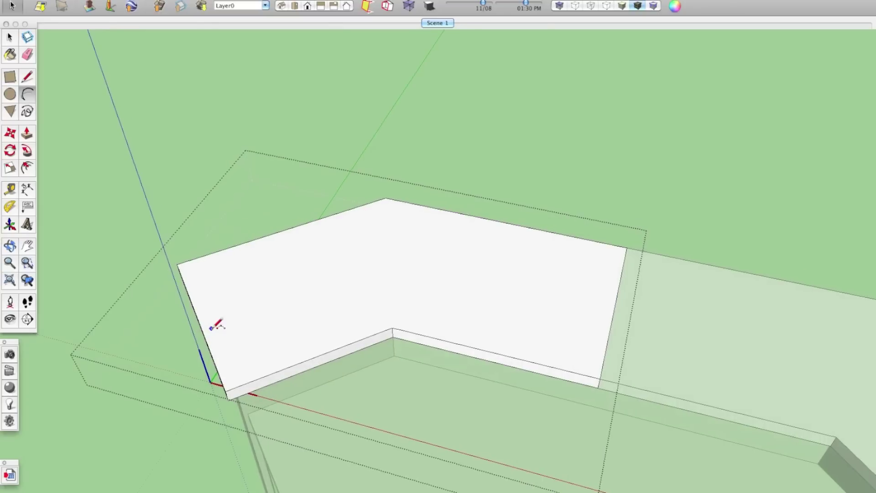
scroll(192, 279, up, 5)
click(181, 270)
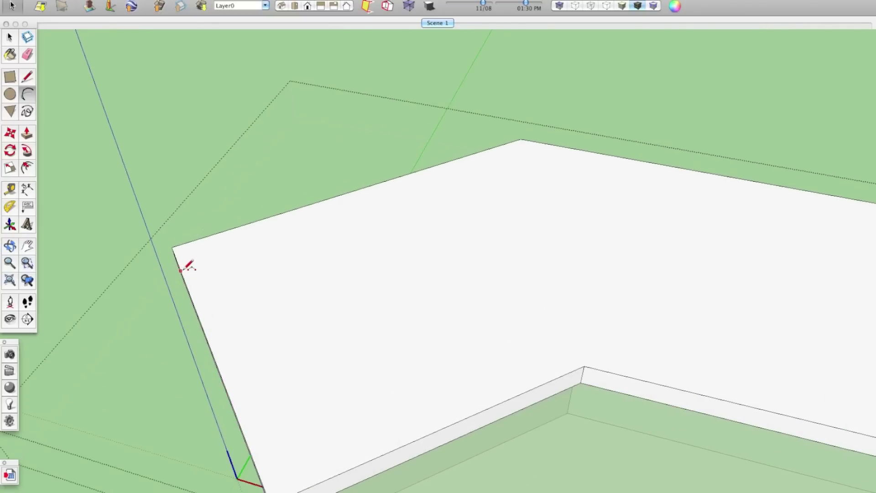
click(202, 236)
click(197, 232)
Step: Push the leftover corner scrap out of the slab, leaving the rounded corner
middle_drag(183, 244, 527, 223)
key(p)
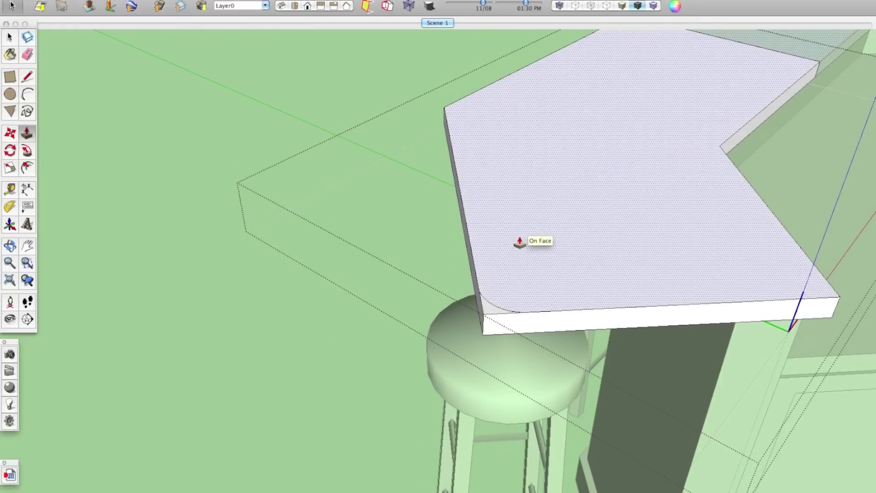
drag(486, 316, 488, 342)
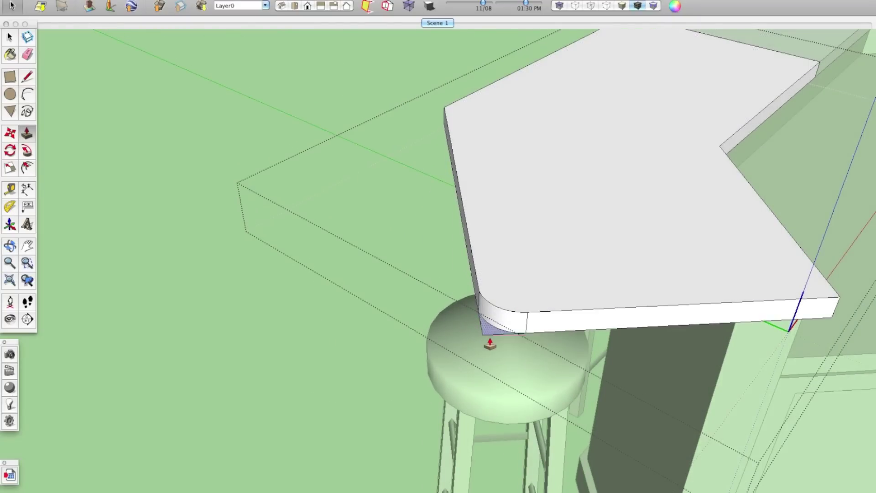
middle_drag(512, 323, 449, 327)
scroll(449, 328, down, 10)
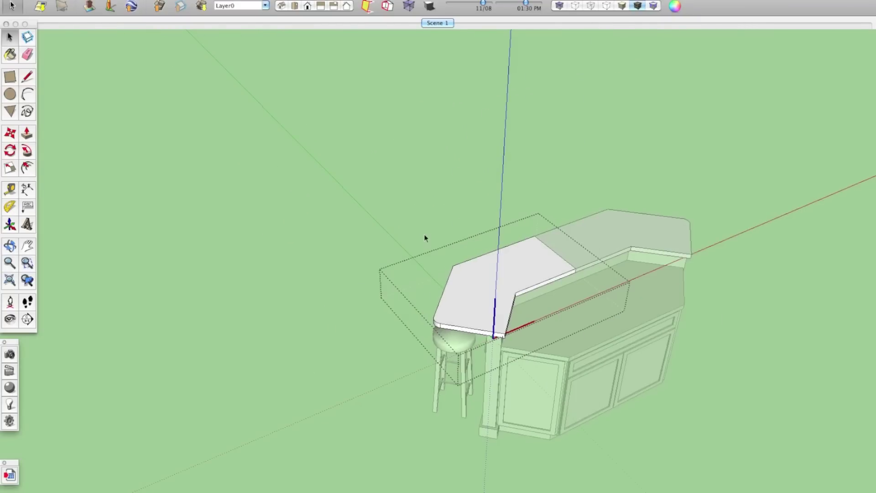
middle_drag(423, 234, 485, 254)
key(space)
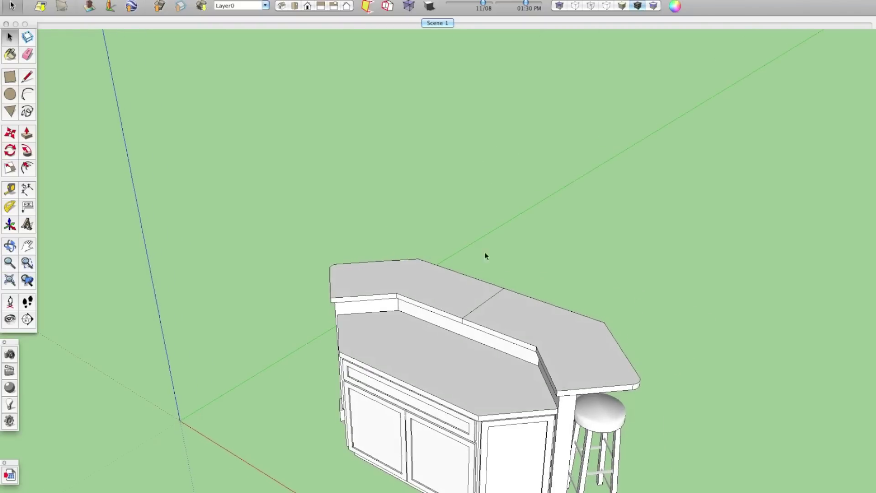
scroll(620, 377, down, 1)
right_click(619, 378)
key(Escape)
click(532, 265)
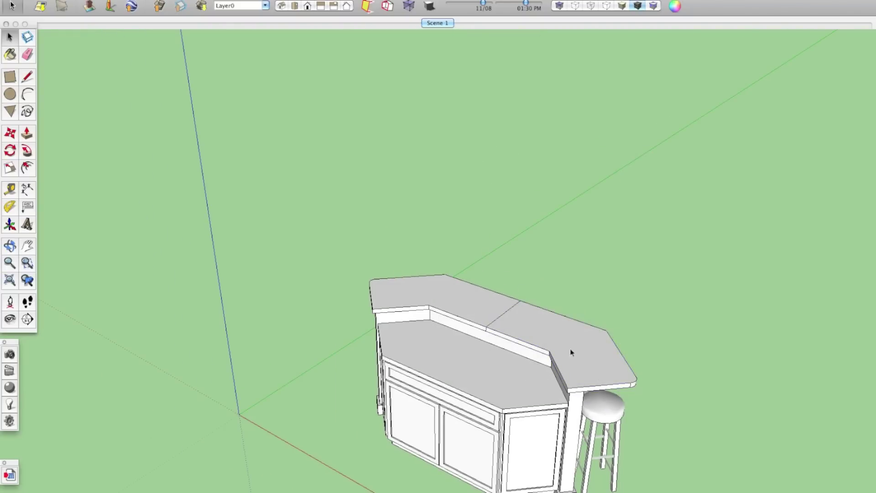
scroll(643, 401, up, 4)
scroll(644, 404, down, 4)
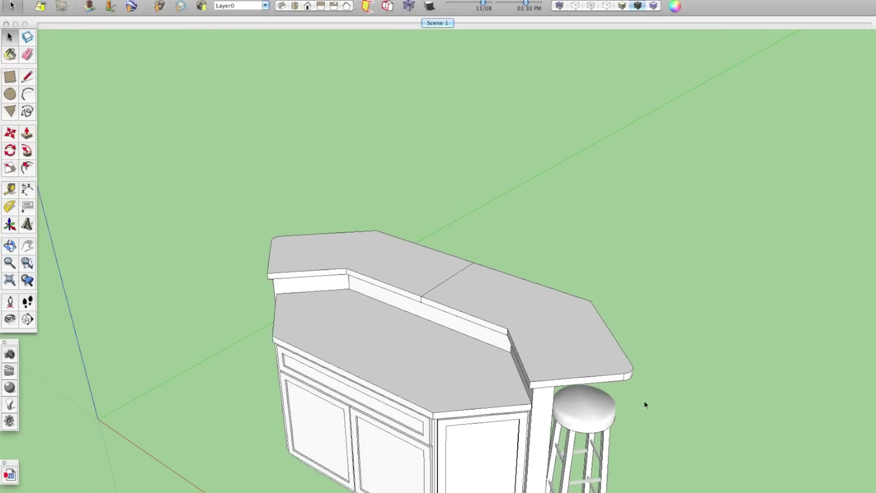
middle_drag(403, 340, 582, 358)
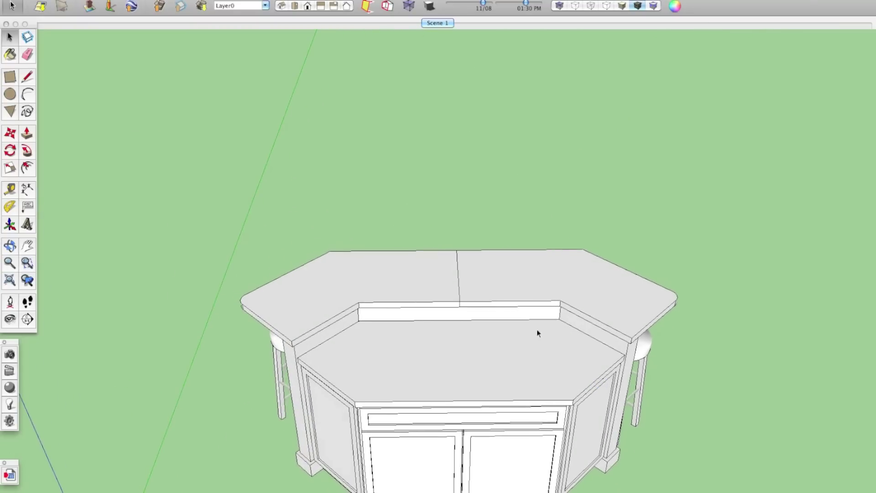
double_click(416, 286)
key(p)
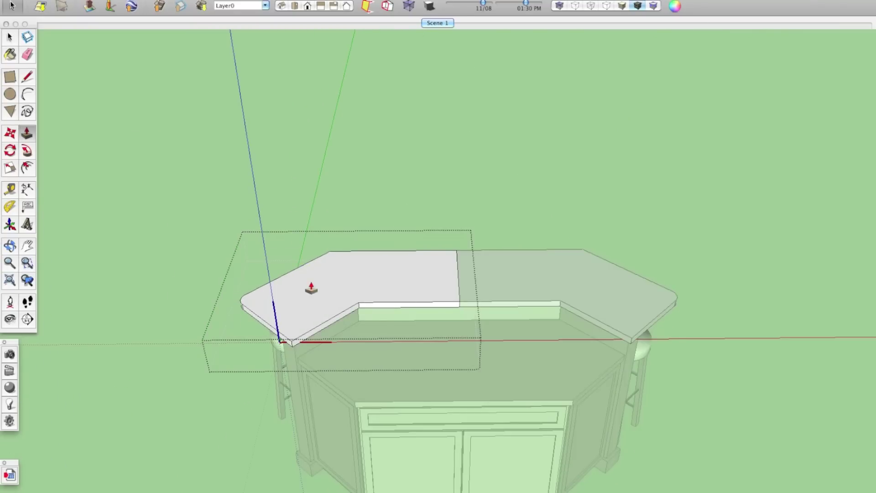
click(308, 290)
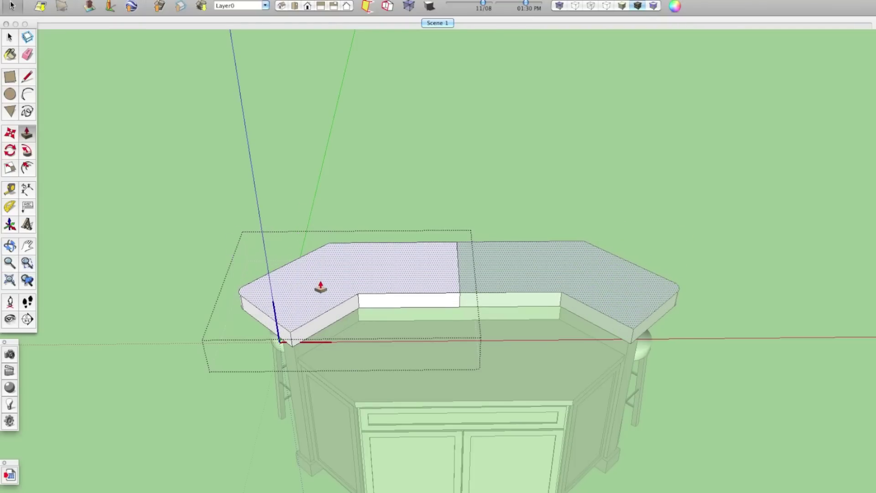
click(326, 326)
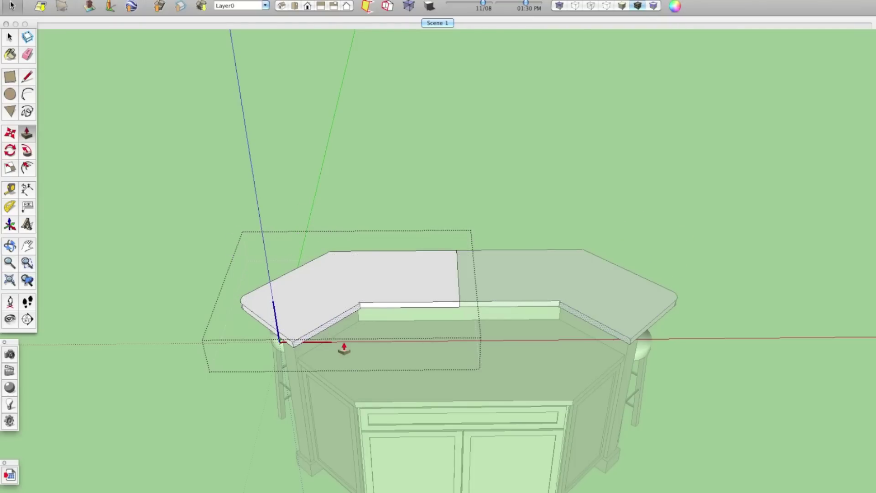
key(Escape)
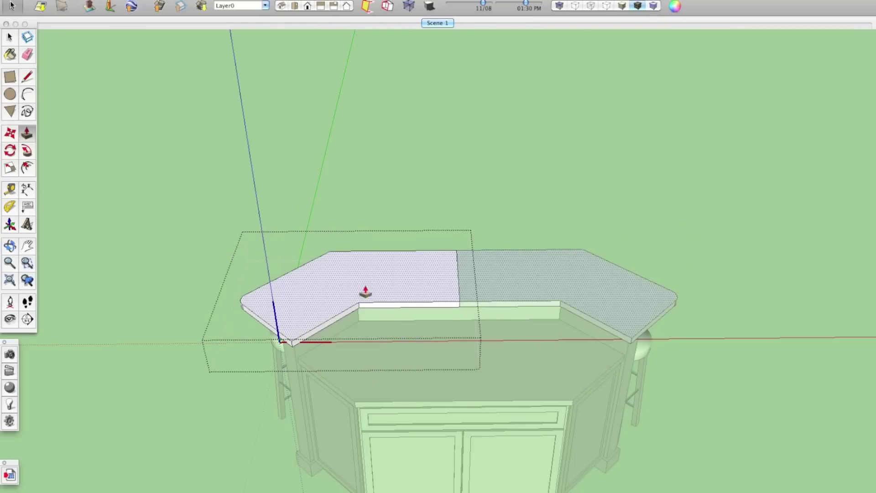
key(space)
click(392, 228)
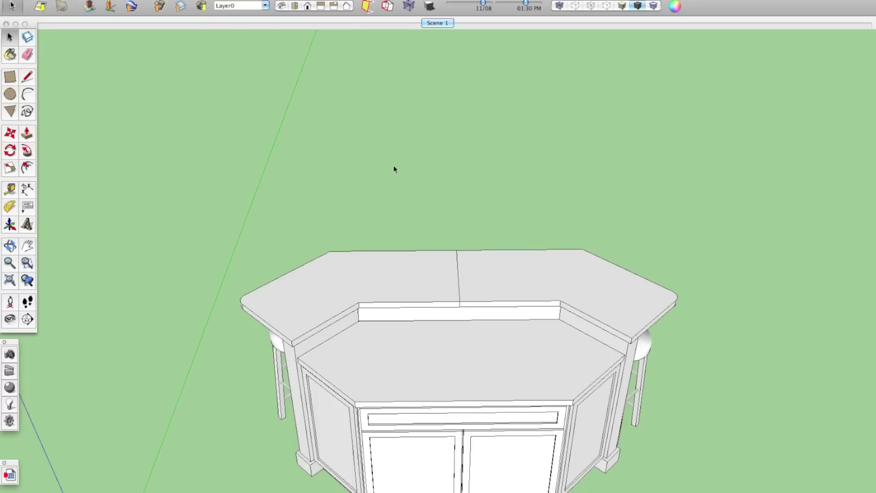
middle_drag(394, 168, 428, 261)
scroll(426, 260, up, 5)
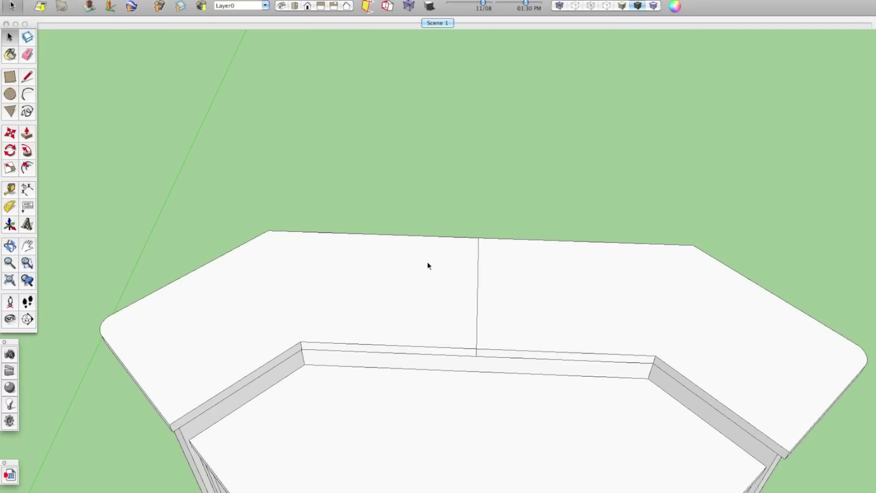
middle_drag(529, 337, 435, 249)
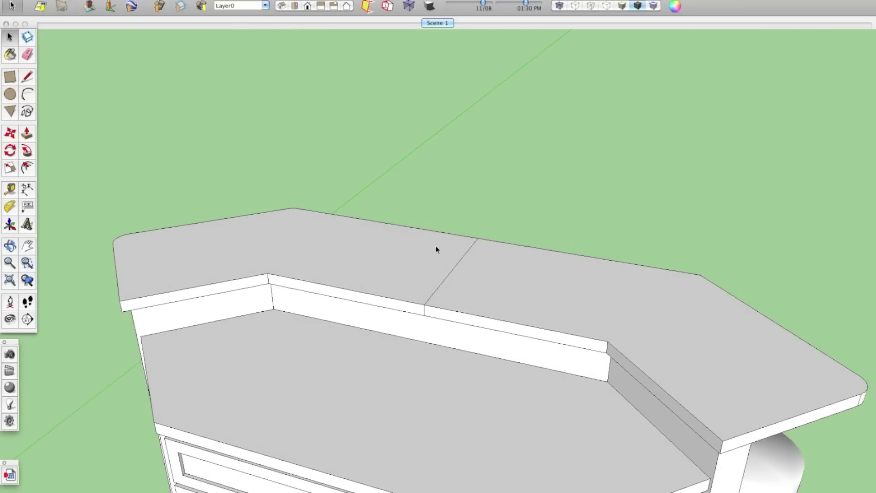
double_click(405, 261)
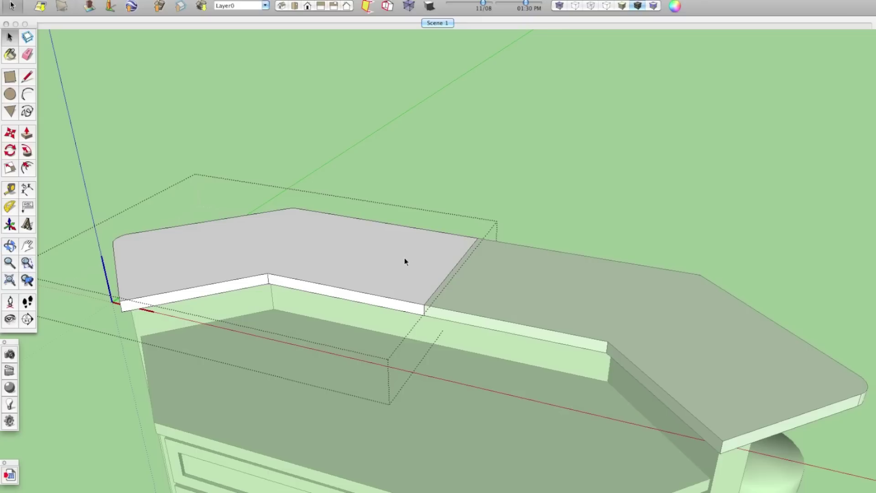
middle_drag(404, 257, 437, 248)
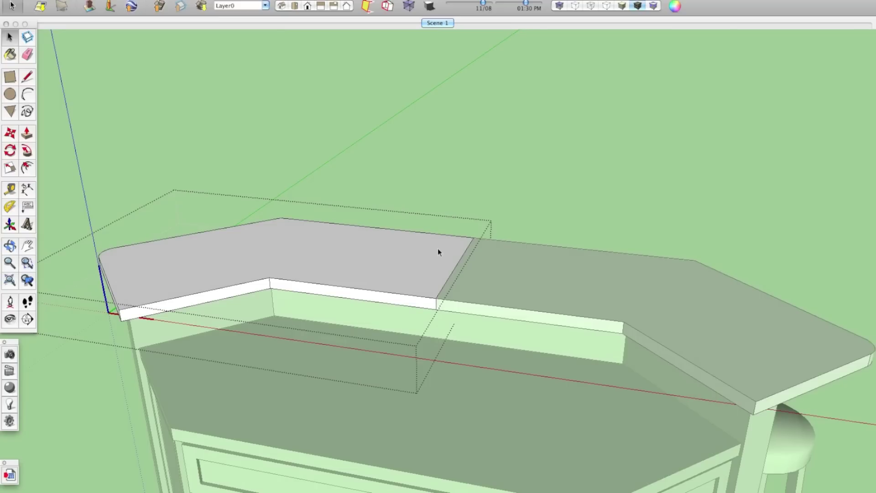
Step: Turn on Hide Rest of Model for component editing
right_click(114, 5)
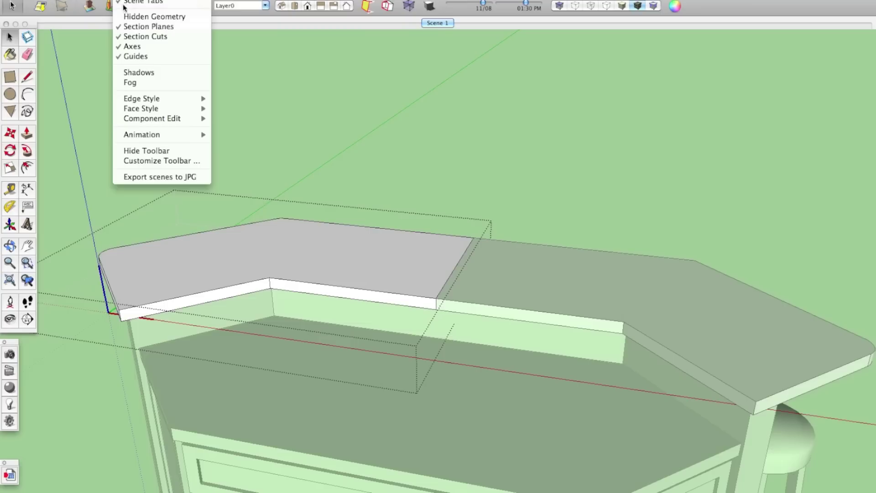
mouse_move(192, 118)
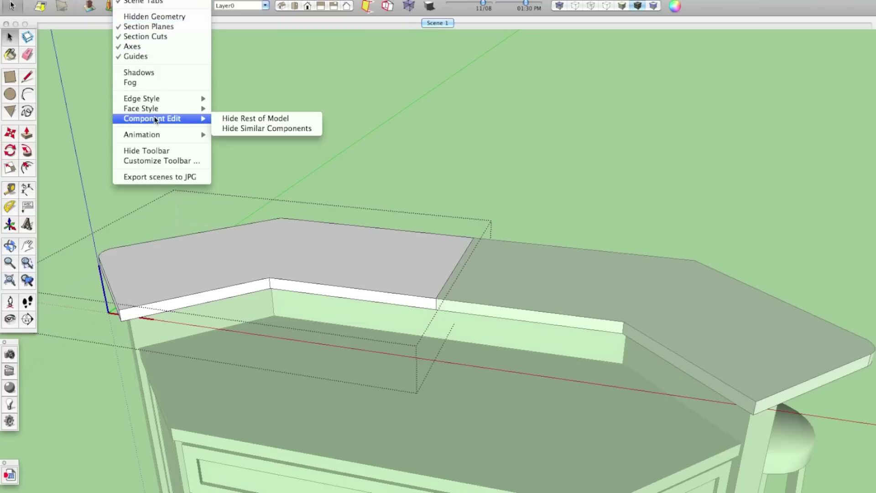
click(236, 118)
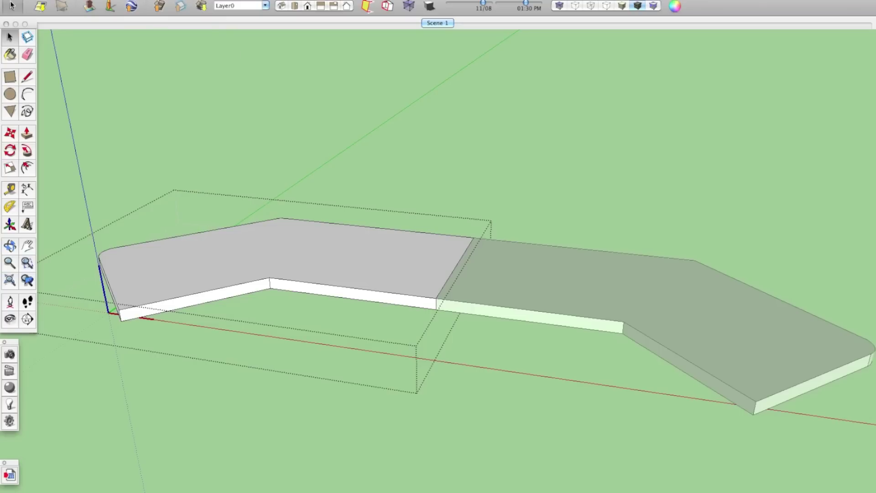
Step: Turn on Hide Similar Components to hide the mirrored copy
right_click(114, 6)
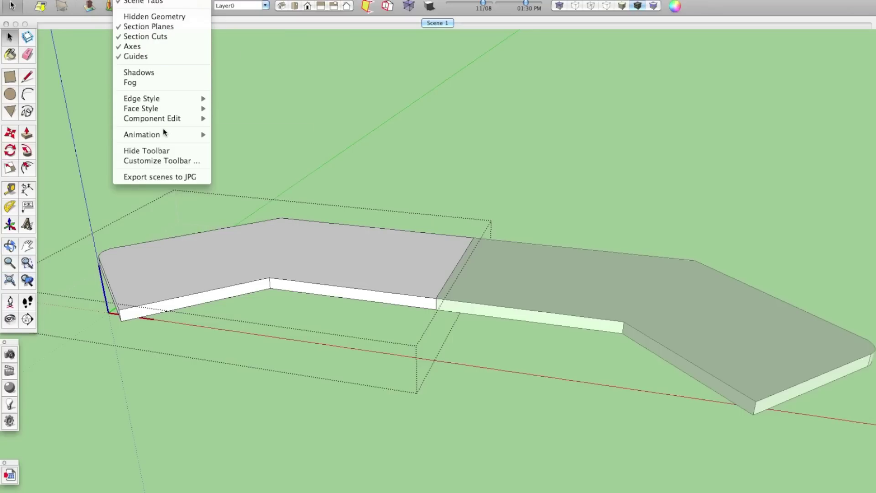
mouse_move(183, 120)
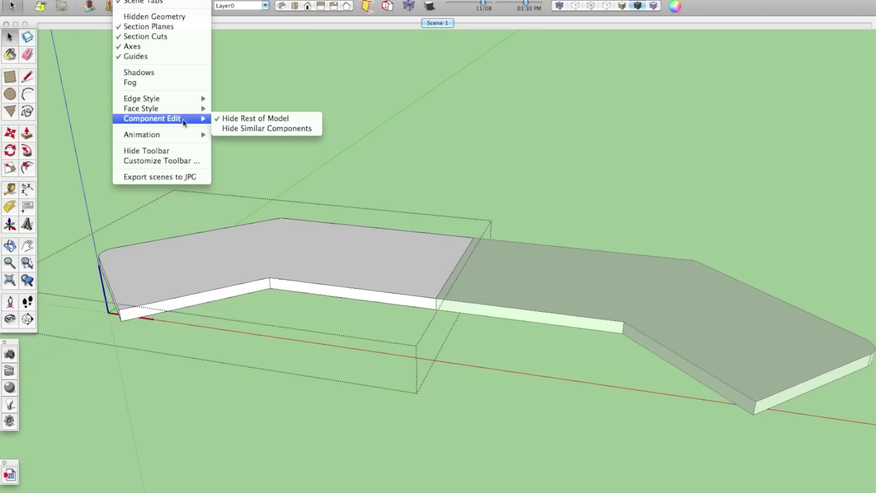
click(232, 130)
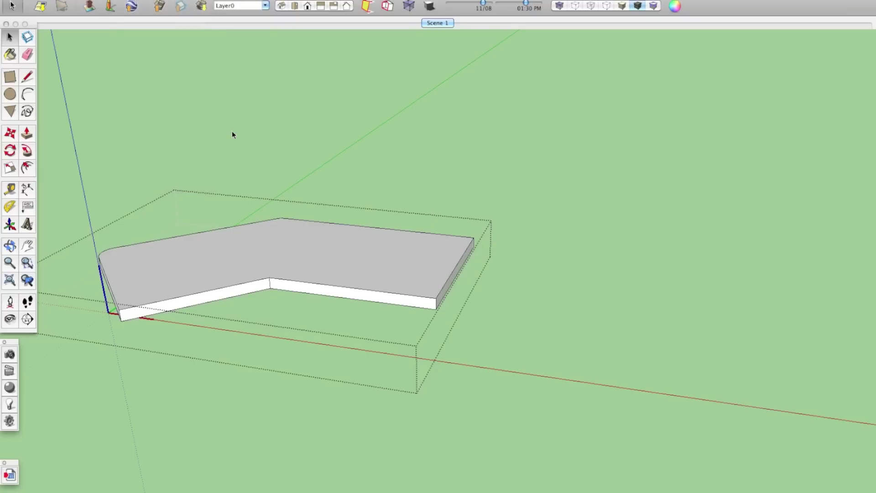
Step: Orbit around the slab, trial-erase its front top edge, then undo the erasure
middle_drag(484, 251, 323, 248)
scroll(409, 256, up, 3)
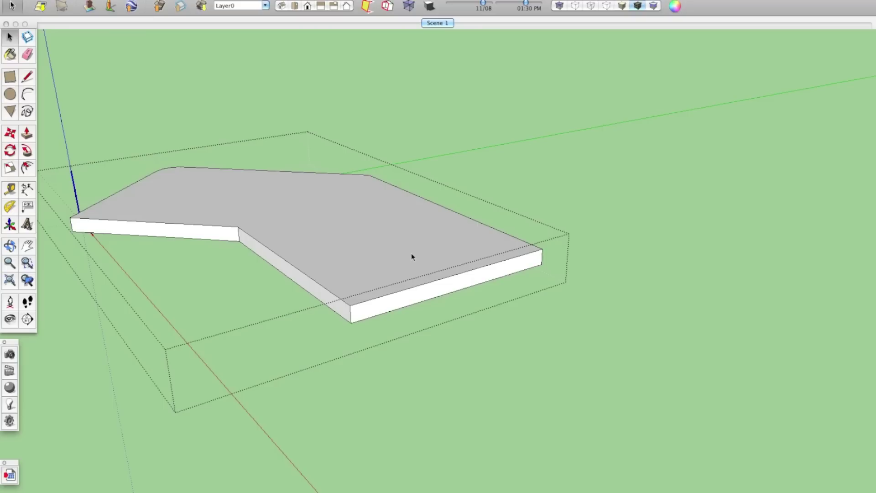
middle_drag(483, 286, 466, 285)
key(e)
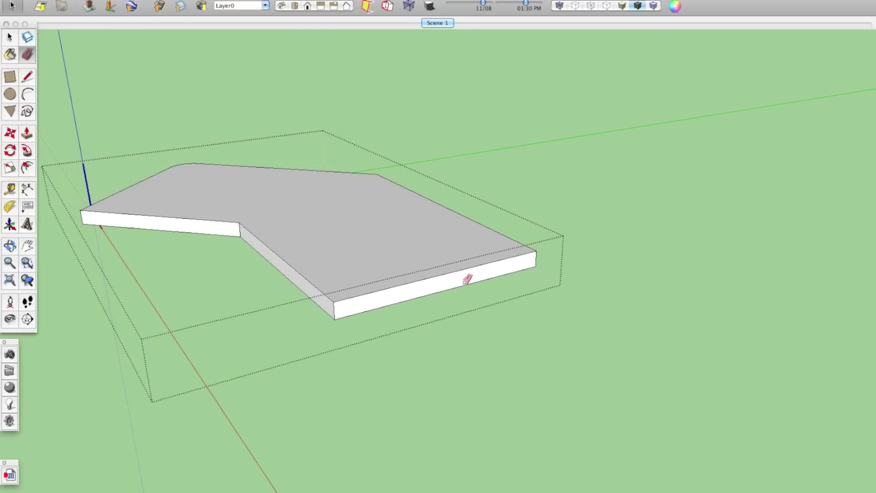
click(460, 270)
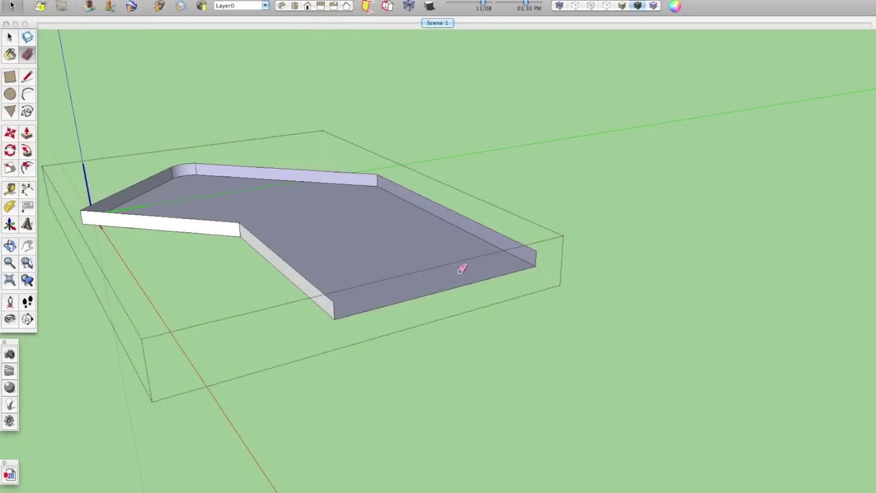
key(super+z)
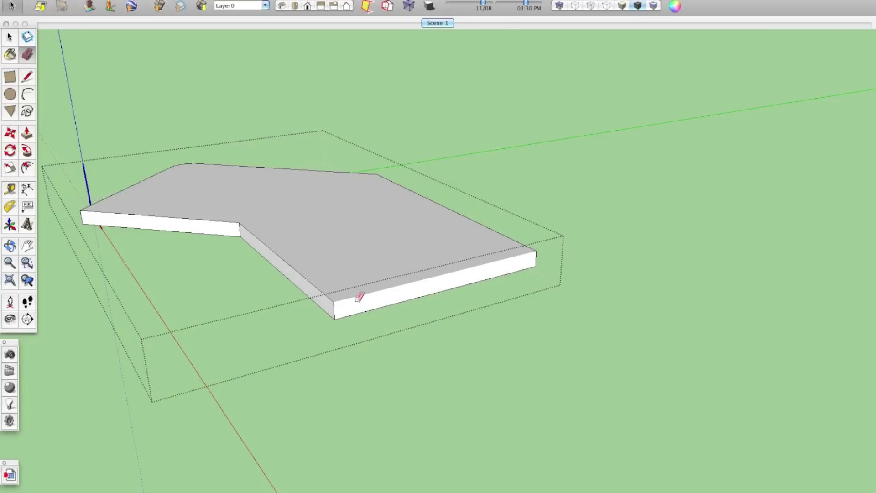
Step: Close the countertop half and return to the full island model
mouse_move(470, 274)
middle_down()
mouse_move(258, 283)
mouse_move(308, 255)
mouse_move(412, 265)
middle_up()
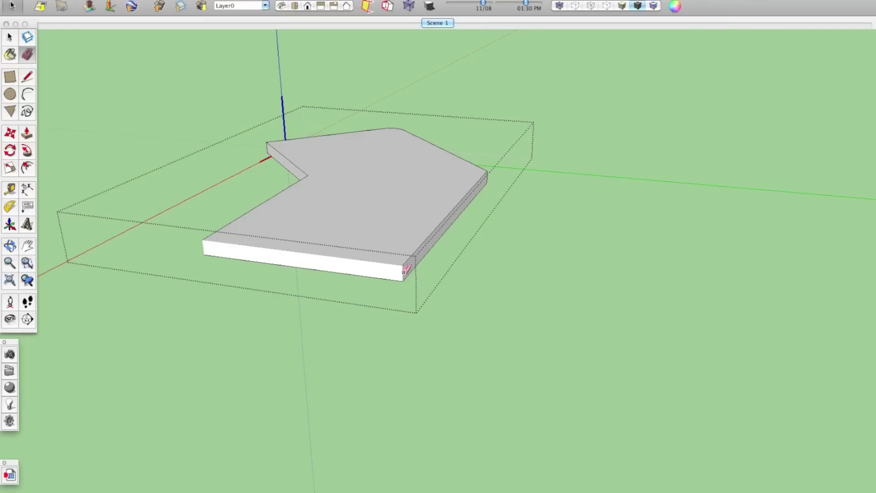
key(space)
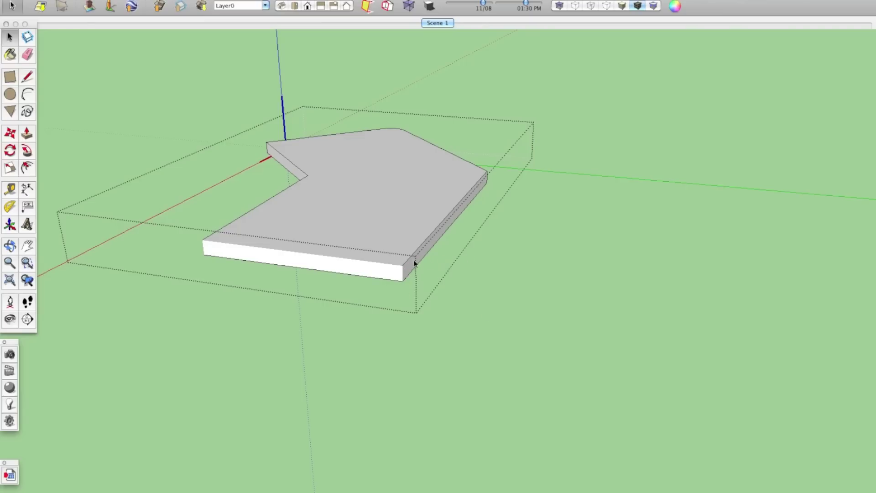
middle_drag(414, 258, 413, 312)
click(486, 136)
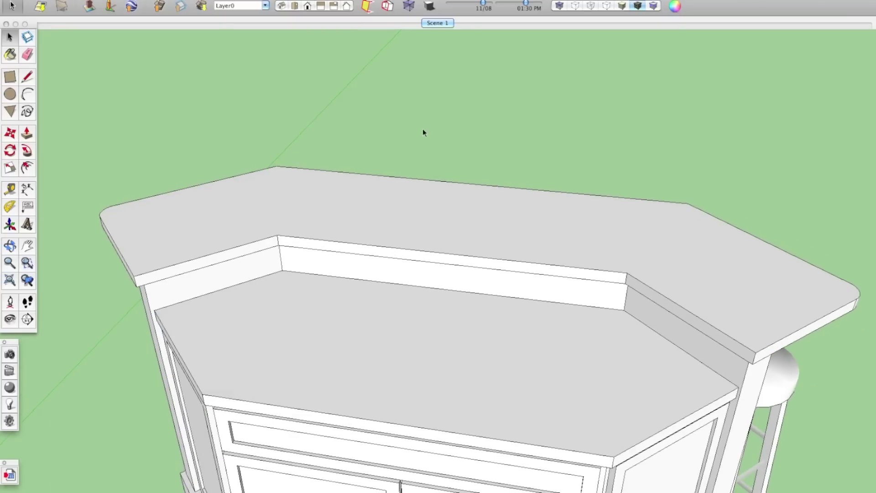
Step: From a frontal view, toggle Hidden Geometry to check the center seam, then open the left bar-top half
middle_drag(423, 130, 473, 177)
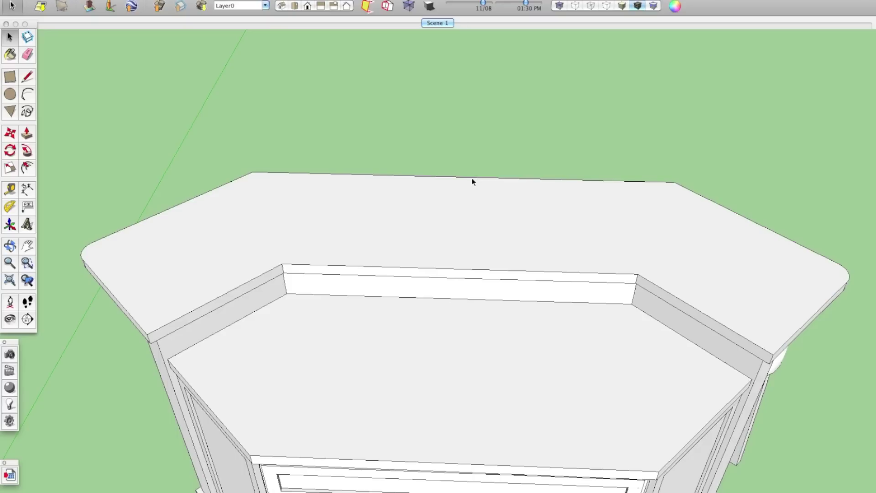
key(alt+h)
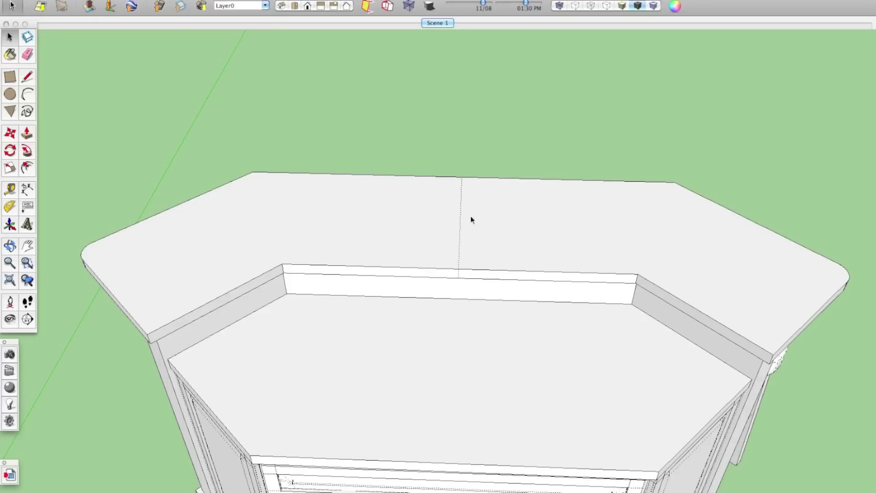
key(alt+h)
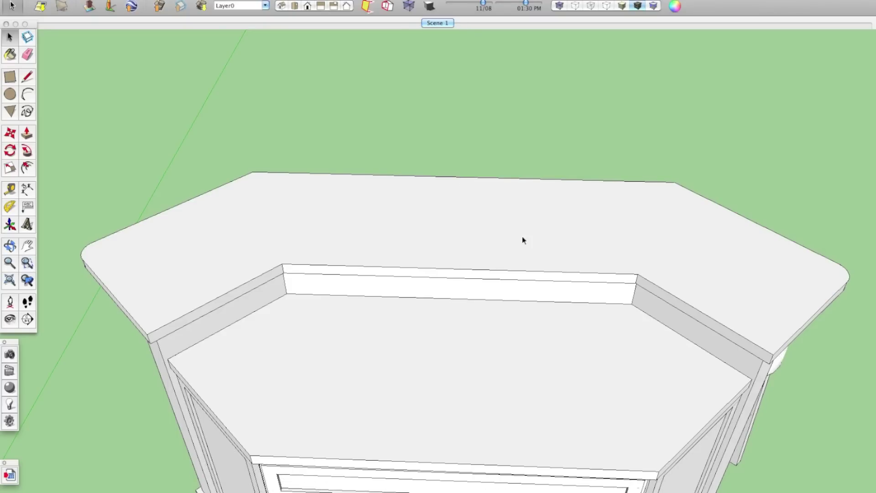
double_click(131, 302)
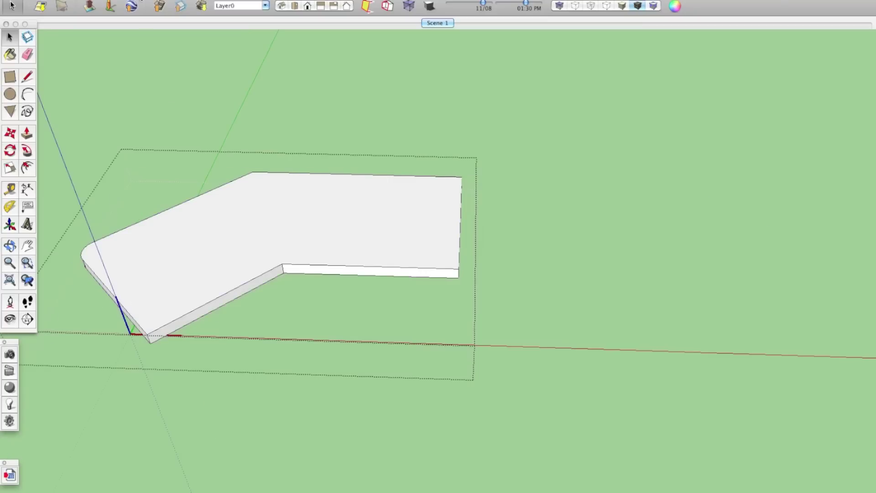
Step: Turn off Hide Similar Components so the mirrored half shows while editing
click(125, 0)
mouse_move(154, 118)
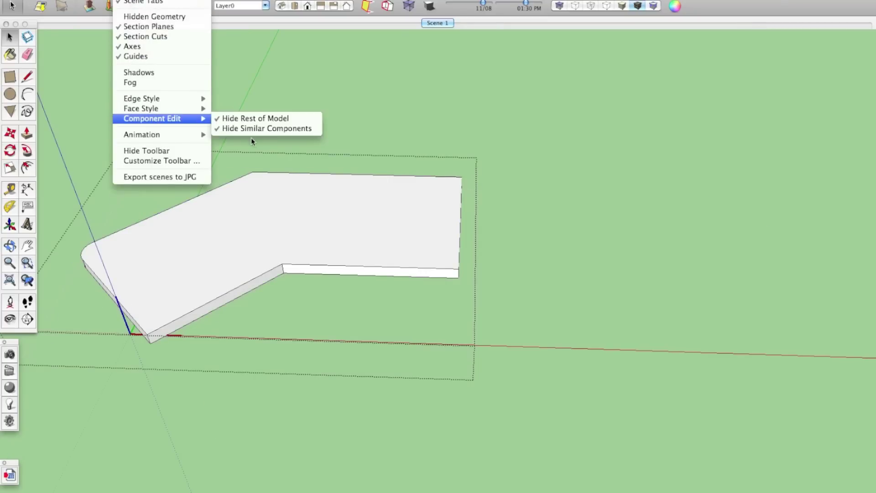
click(250, 129)
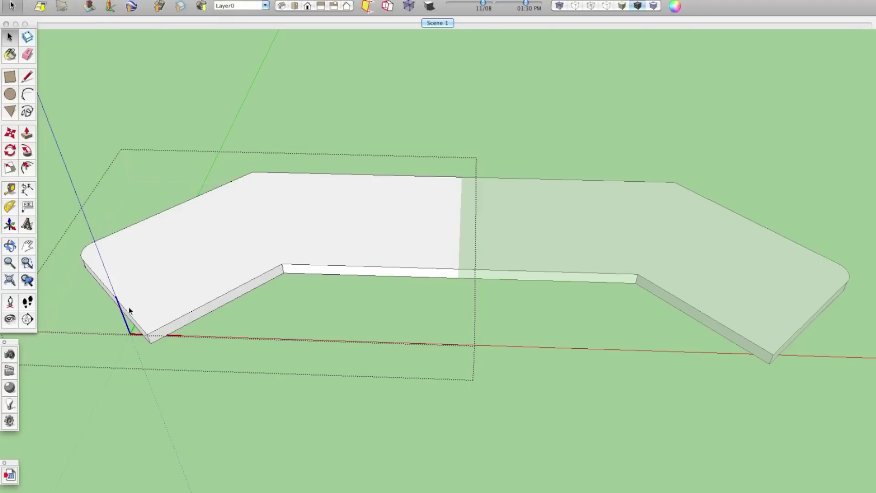
Step: Round the front outer corner with an arc, push away the cut-off piece, and exit the component
key(a)
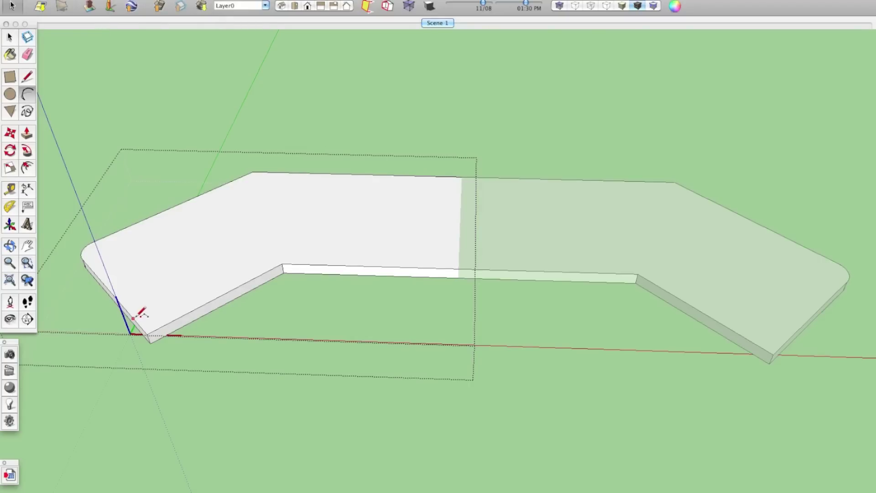
click(133, 318)
click(160, 326)
key(p)
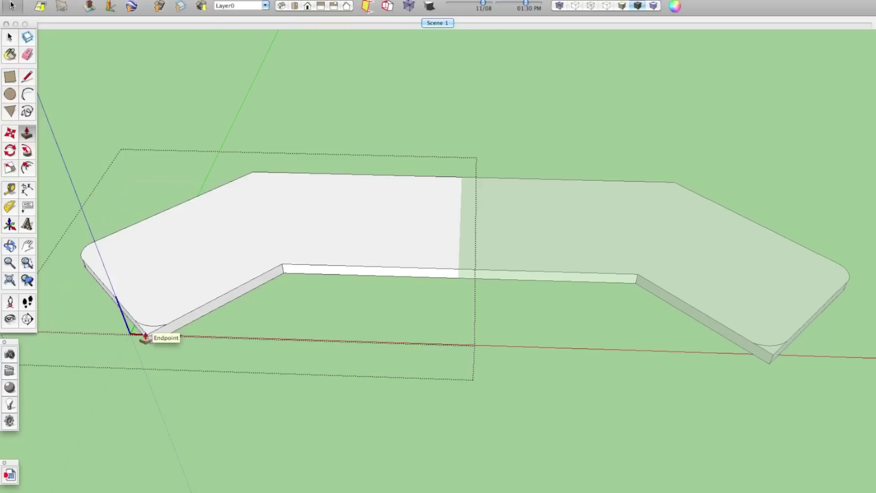
click(145, 337)
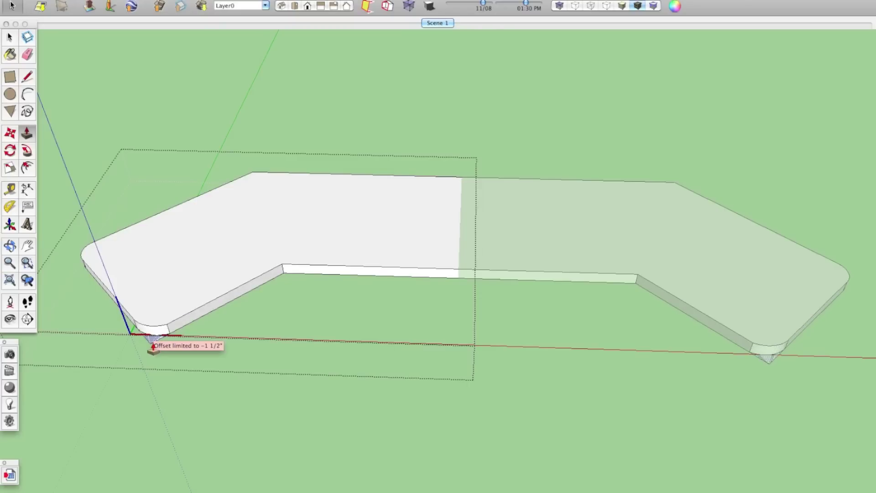
click(153, 349)
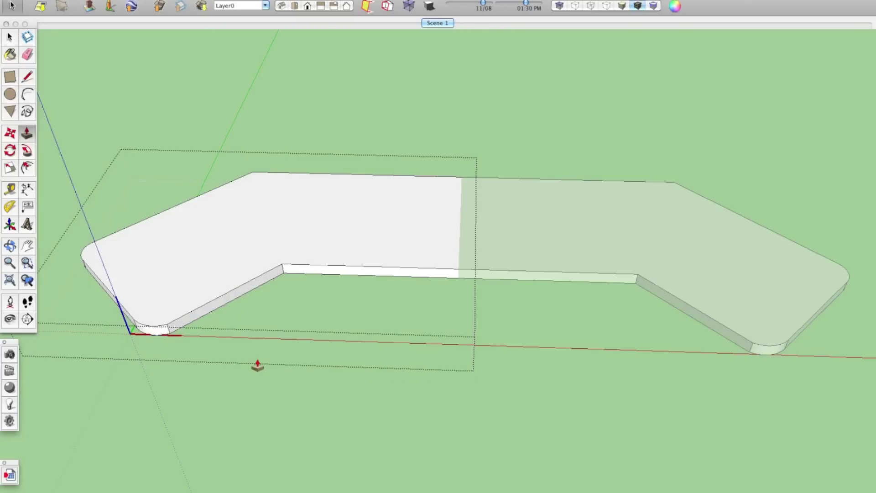
key(space)
click(370, 84)
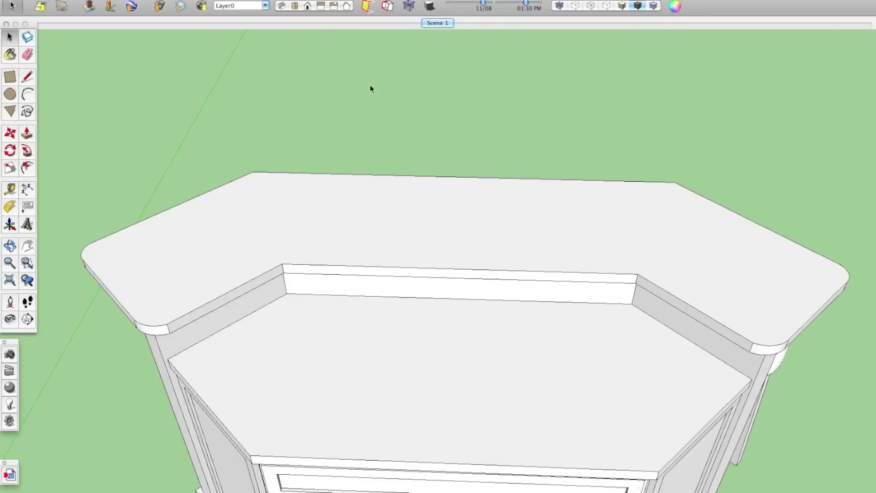